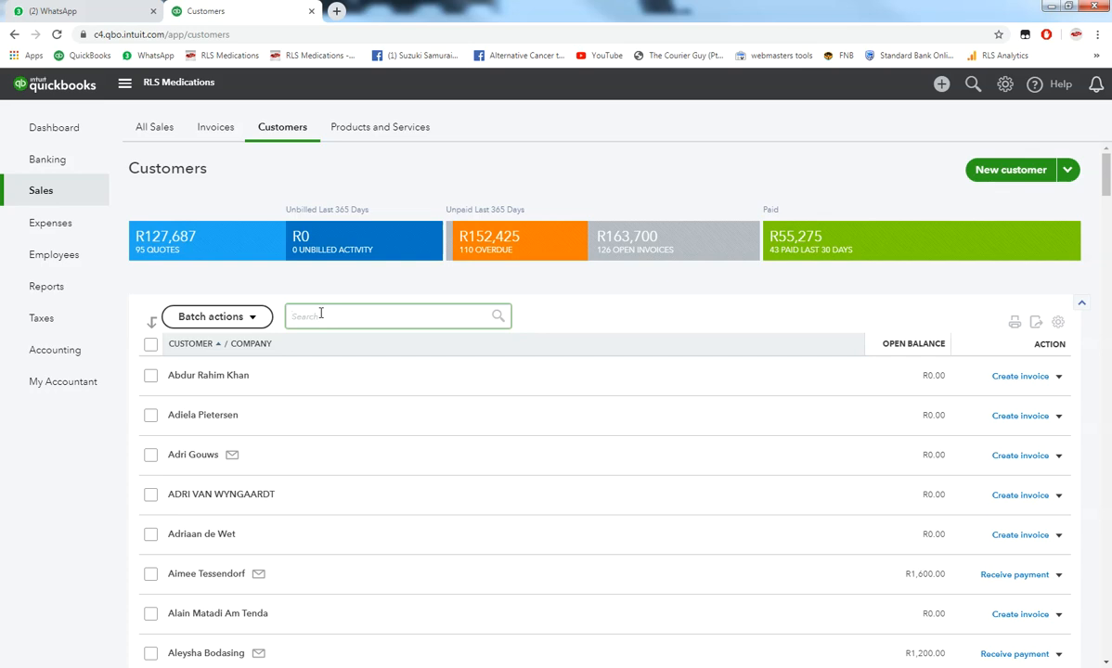
- Search customers for 'new' and open the New Client record
{"action": "type", "text": "new"}
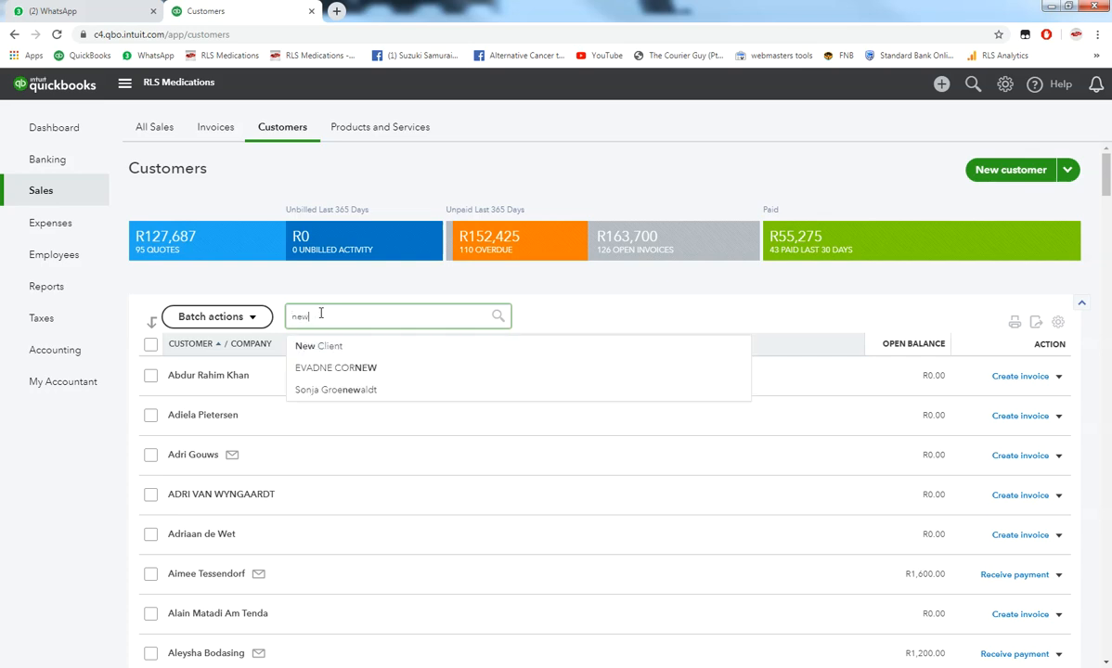
{"action": "left_click", "coordinate": [327, 351]}
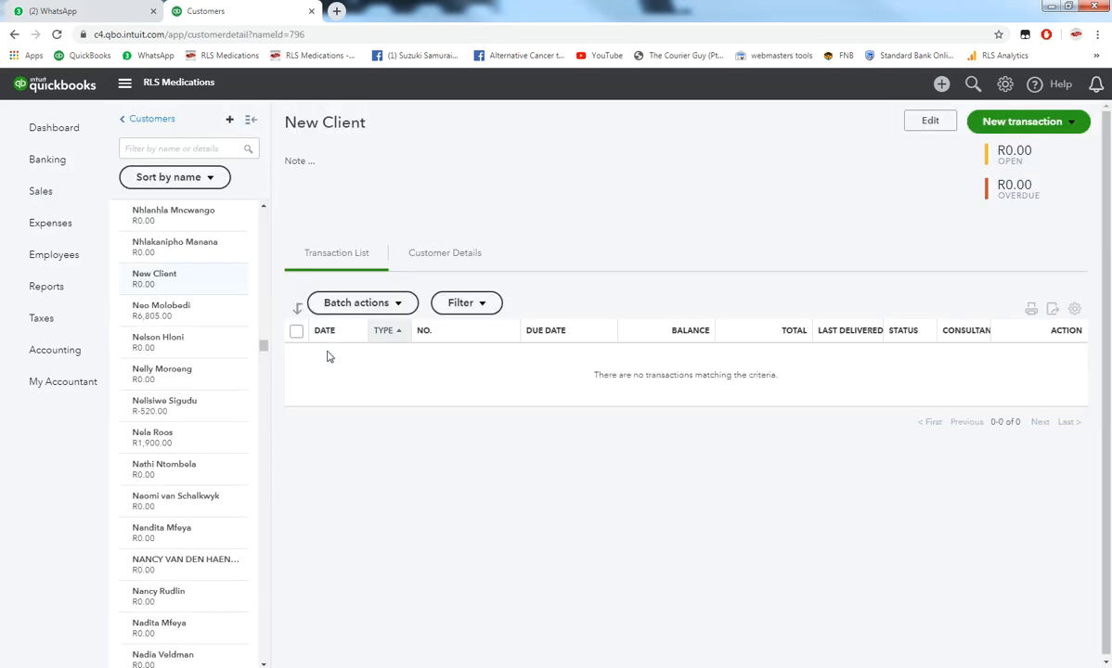
- Start a new estimate, quote no. Q19-08-15W001-02 dated 2019-08-15, from the Create panel
{"action": "left_click", "coordinate": [1073, 125]}
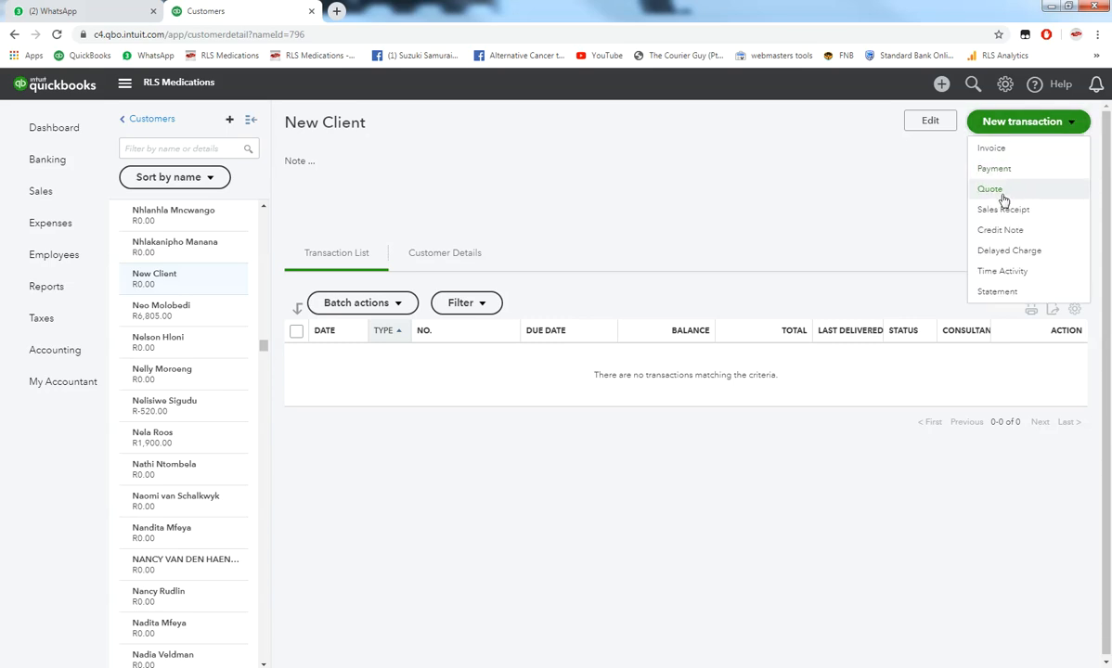
{"action": "left_click", "coordinate": [941, 85]}
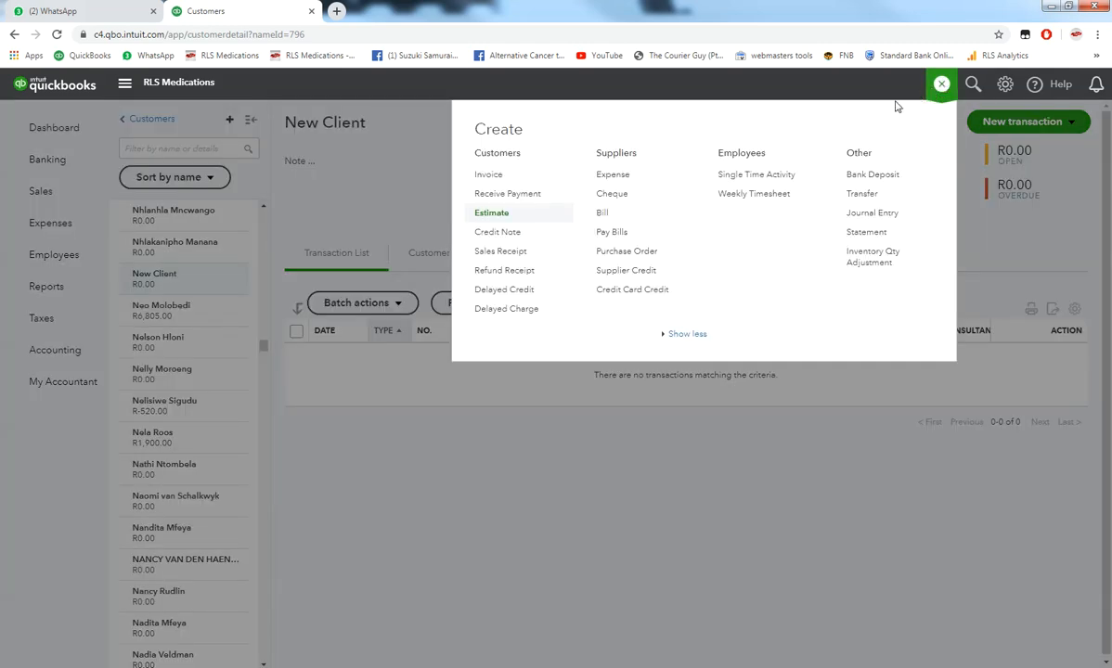
{"action": "left_click", "coordinate": [484, 216]}
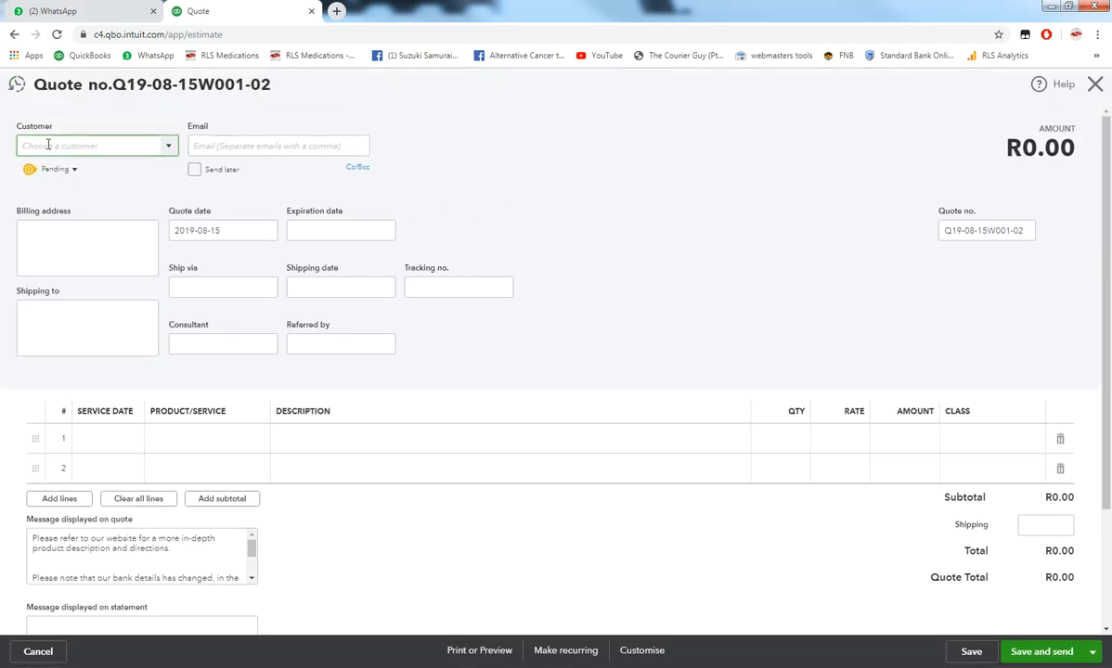
- Set the quote's customer to New Client, filling the billing address
{"action": "type", "text": "new"}
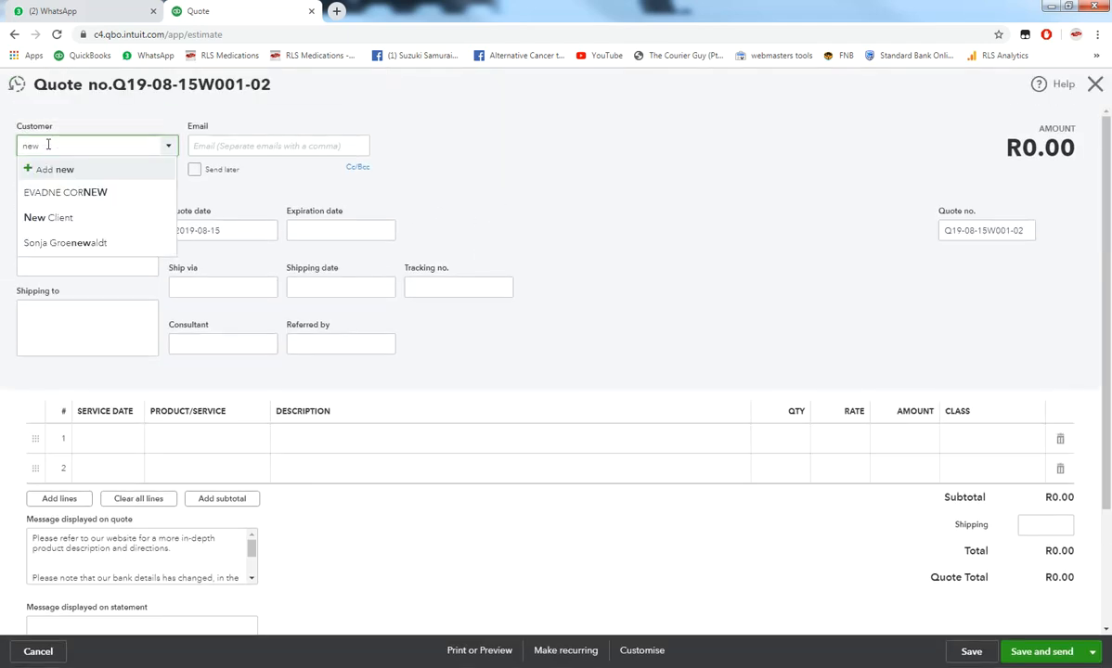
{"action": "left_click", "coordinate": [53, 217]}
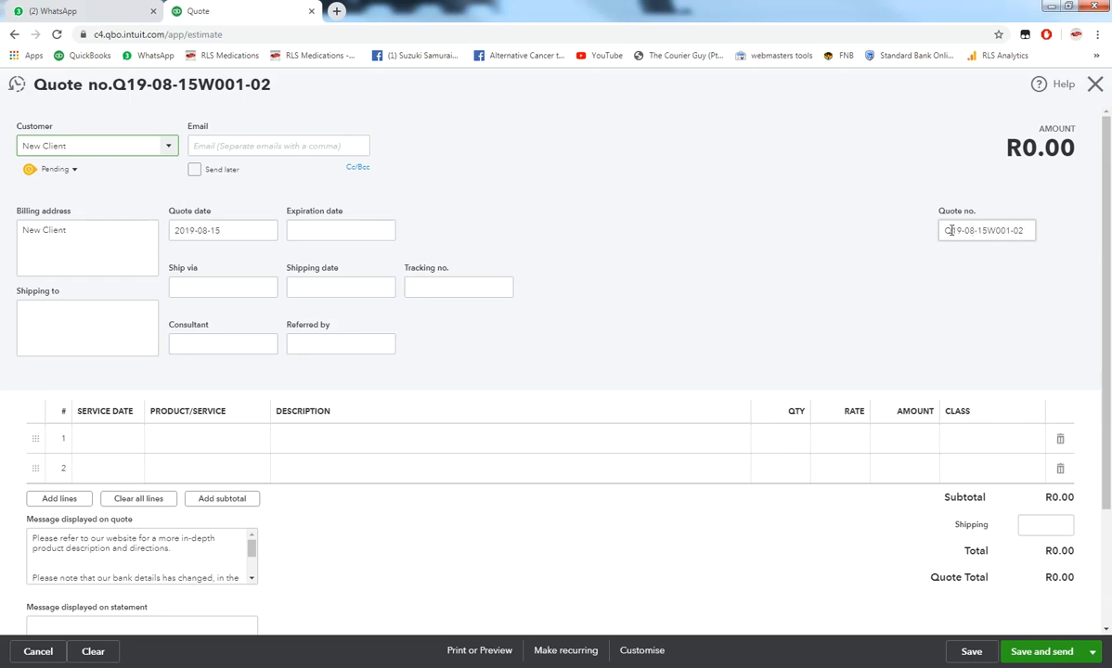
- Change the quote number's ending from -02 to -01, making it Q19-08-15W001-01
{"action": "left_click_drag", "start_coordinate": [953, 230], "coordinate": [942, 232]}
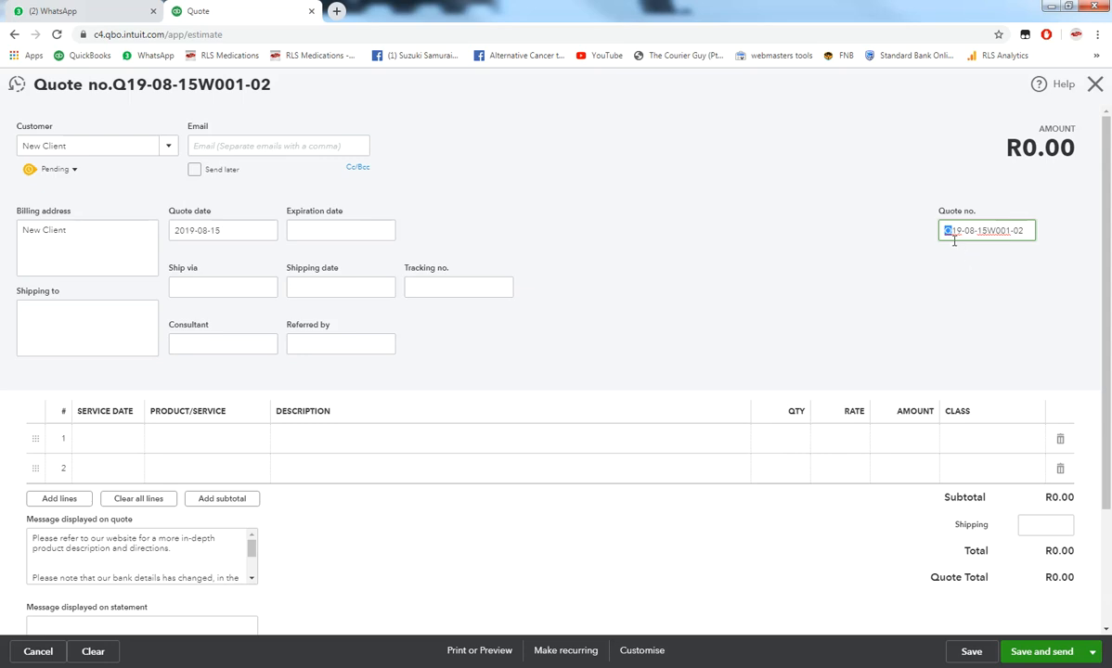
{"action": "left_click", "coordinate": [954, 232]}
{"action": "left_click_drag", "start_coordinate": [987, 232], "coordinate": [1012, 231]}
{"action": "left_click", "coordinate": [1010, 231]}
{"action": "left_click_drag", "start_coordinate": [1025, 230], "coordinate": [1019, 230]}
{"action": "type", "text": "10"}
{"action": "key", "text": "BackSpace"}
{"action": "left_click", "coordinate": [1004, 277]}
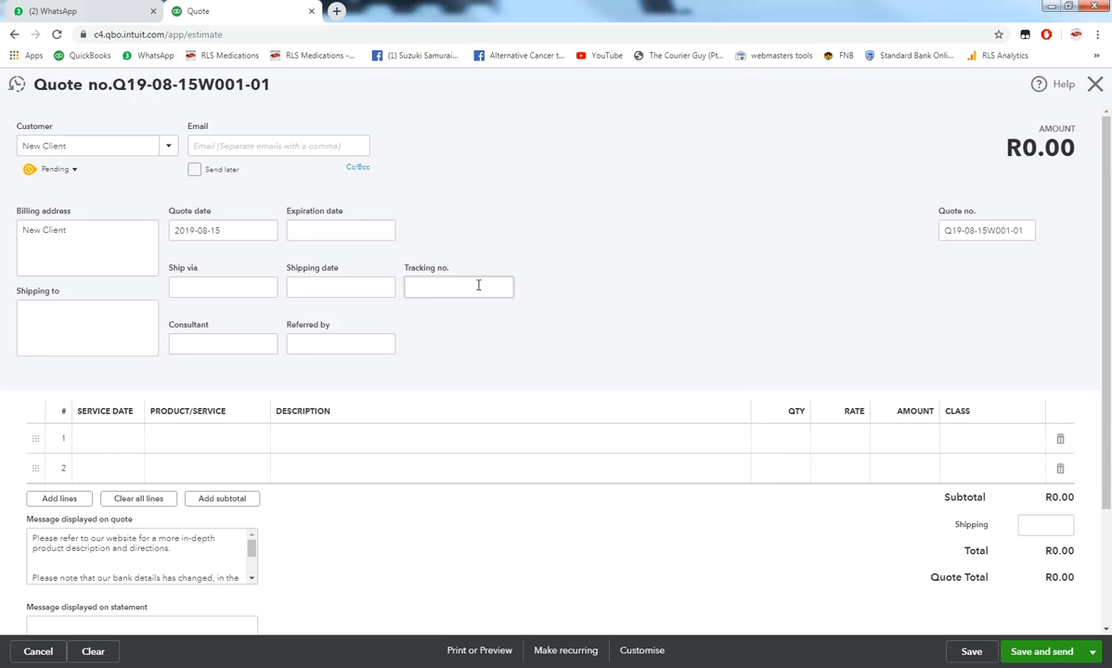
- Enter Wilco as Consultant and None as Referred by
{"action": "left_click", "coordinate": [207, 342]}
{"action": "type", "text": "Wilco"}
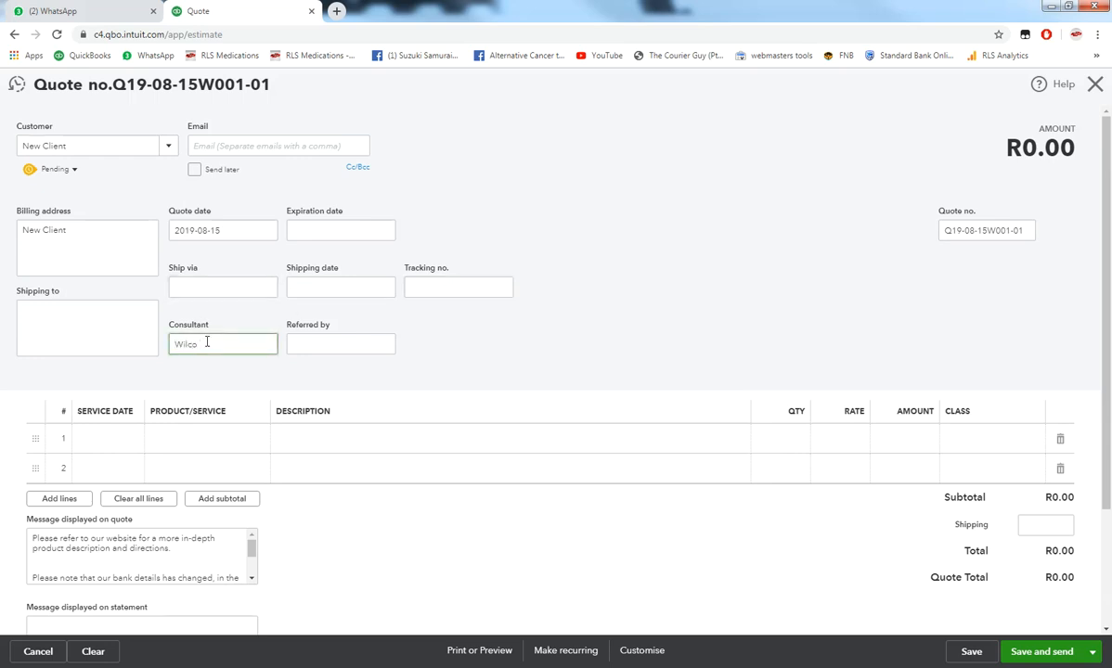
{"action": "left_click", "coordinate": [336, 345]}
{"action": "type", "text": "None"}
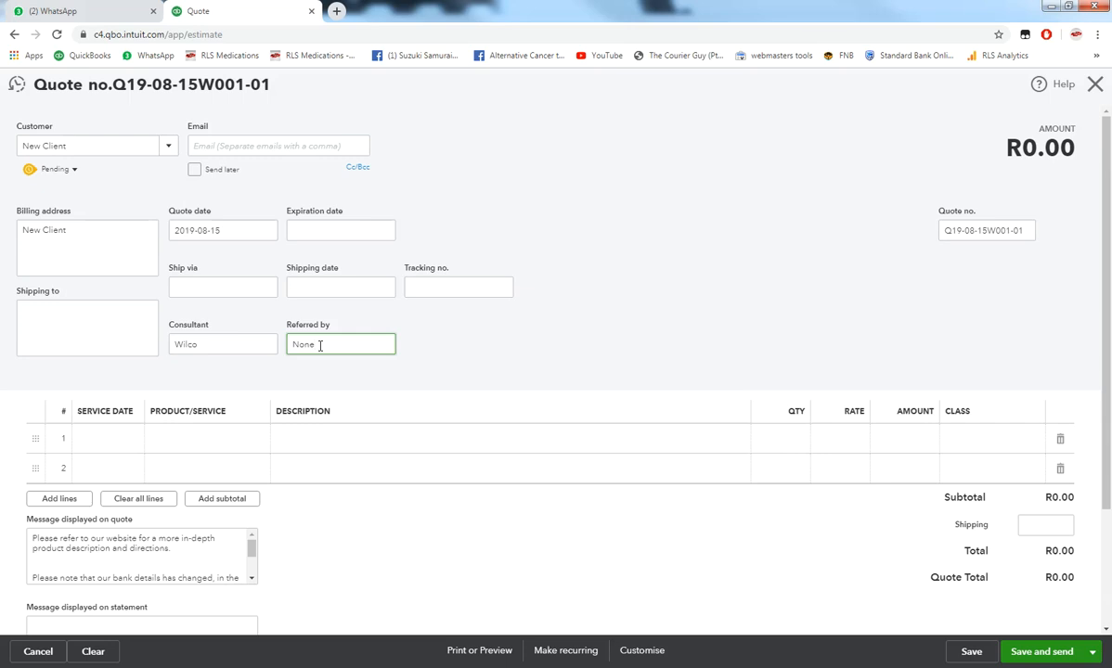
{"action": "left_click", "coordinate": [246, 449]}
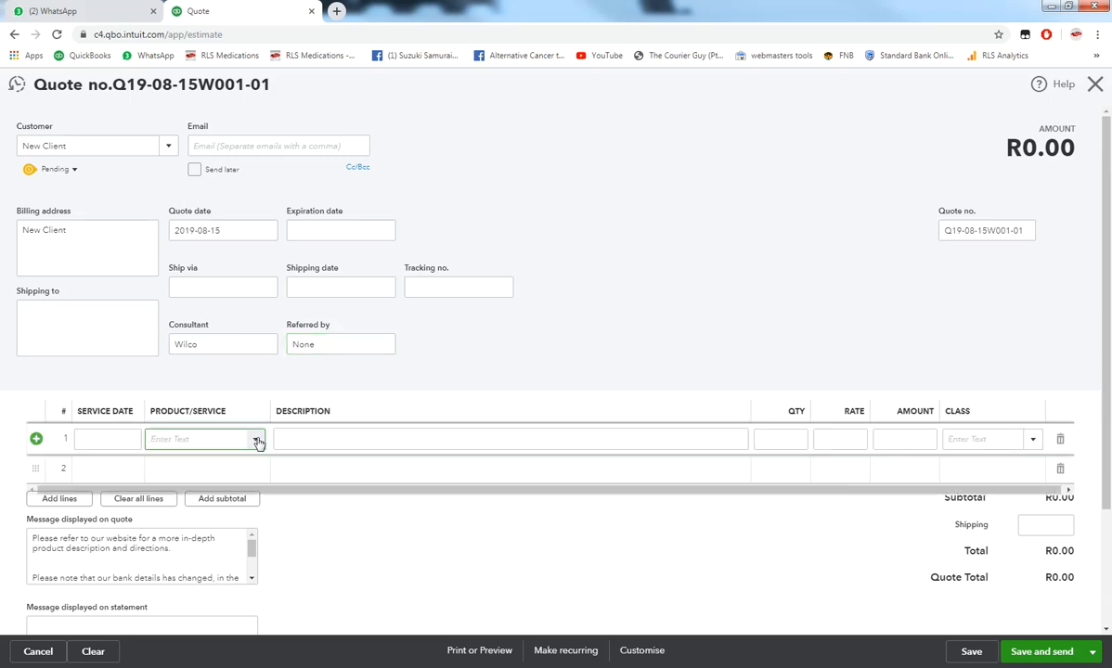
{"action": "left_click", "coordinate": [256, 440]}
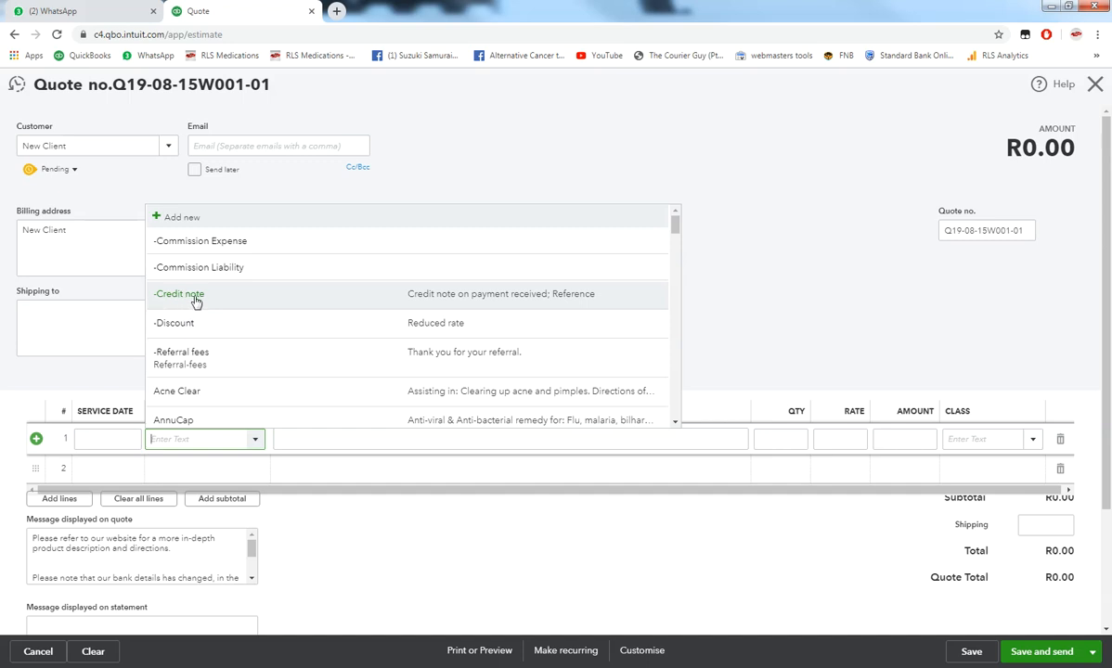
{"action": "left_click", "coordinate": [187, 366]}
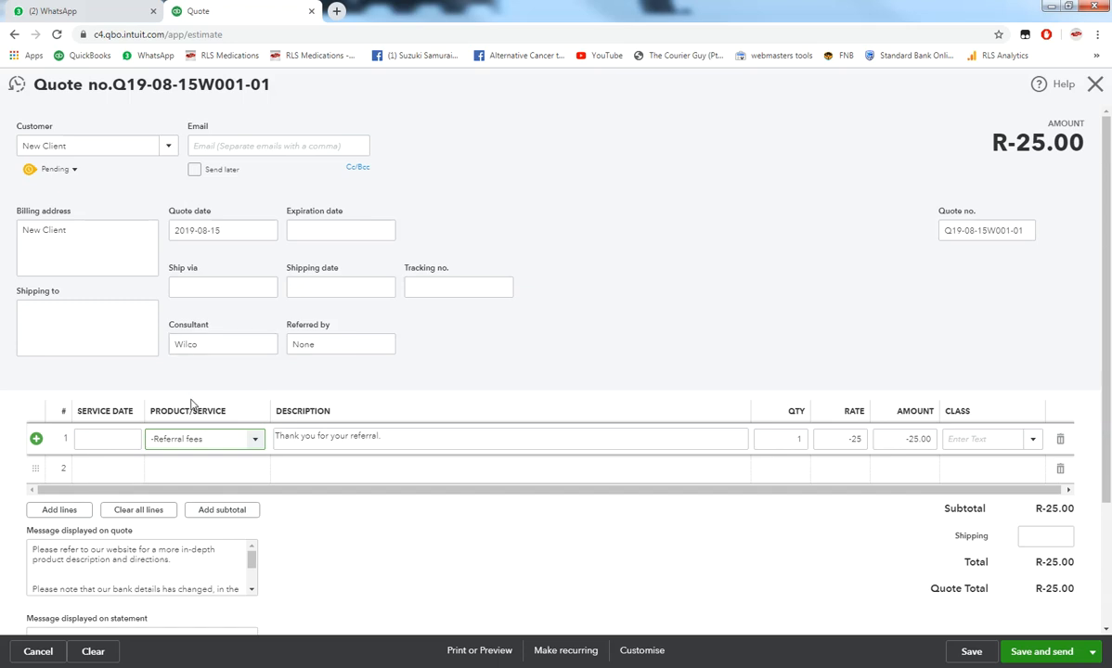
{"action": "left_click", "coordinate": [382, 439]}
{"action": "left_click", "coordinate": [385, 439]}
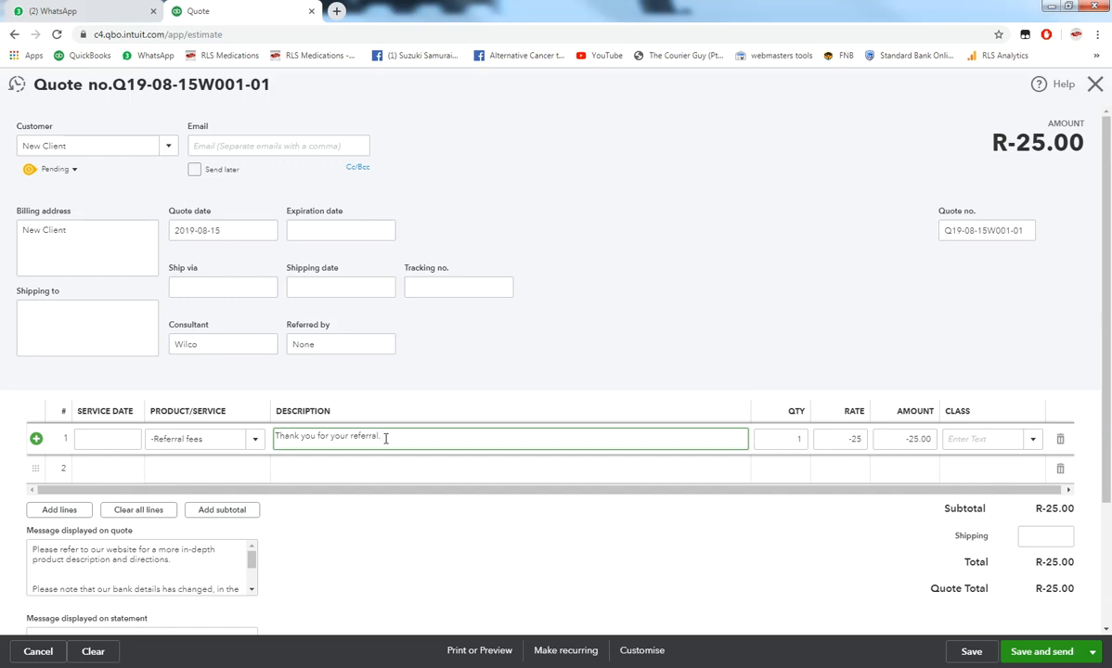
{"action": "type", "text": "Ref client name Inve xxx"}
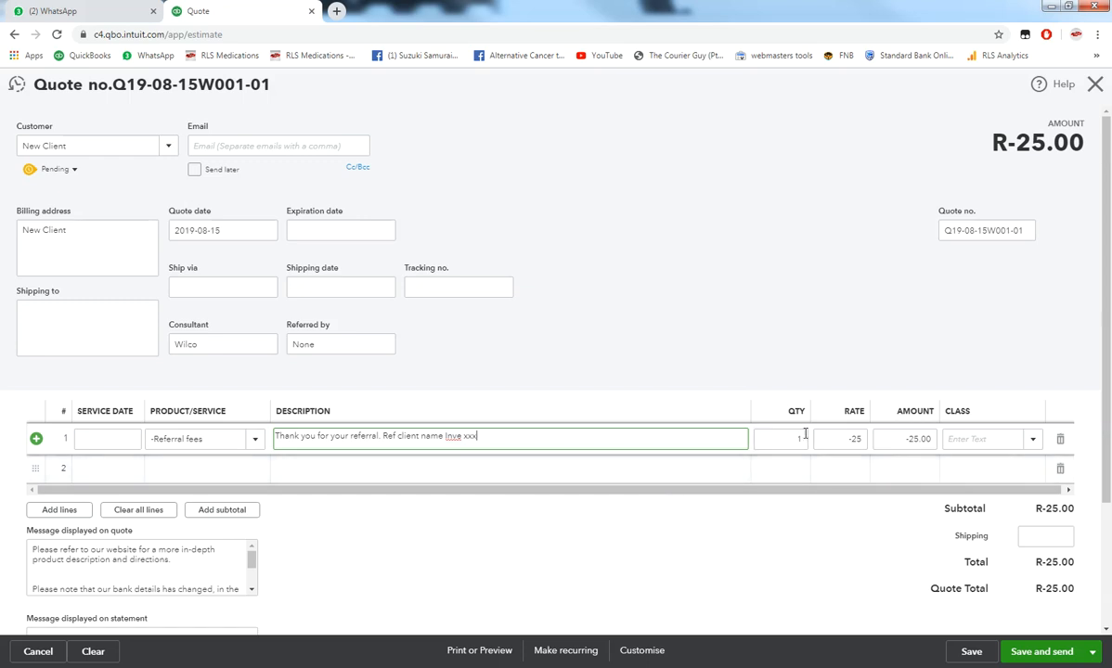
{"action": "left_click", "coordinate": [852, 439]}
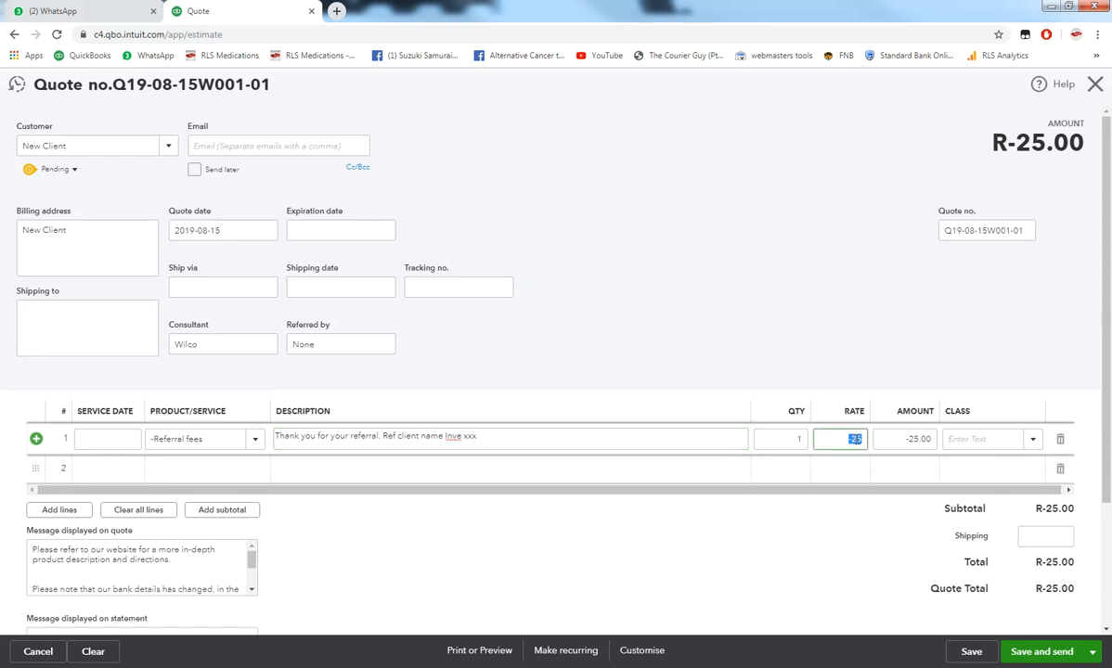
{"action": "left_click", "coordinate": [774, 322]}
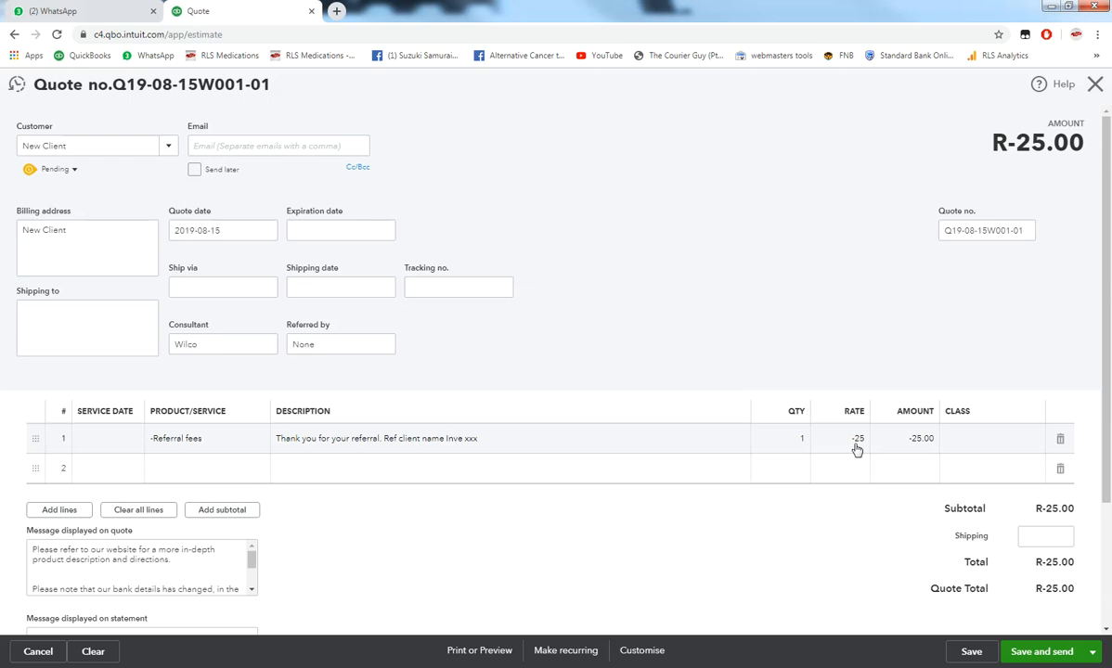
{"action": "left_click", "coordinate": [1060, 440]}
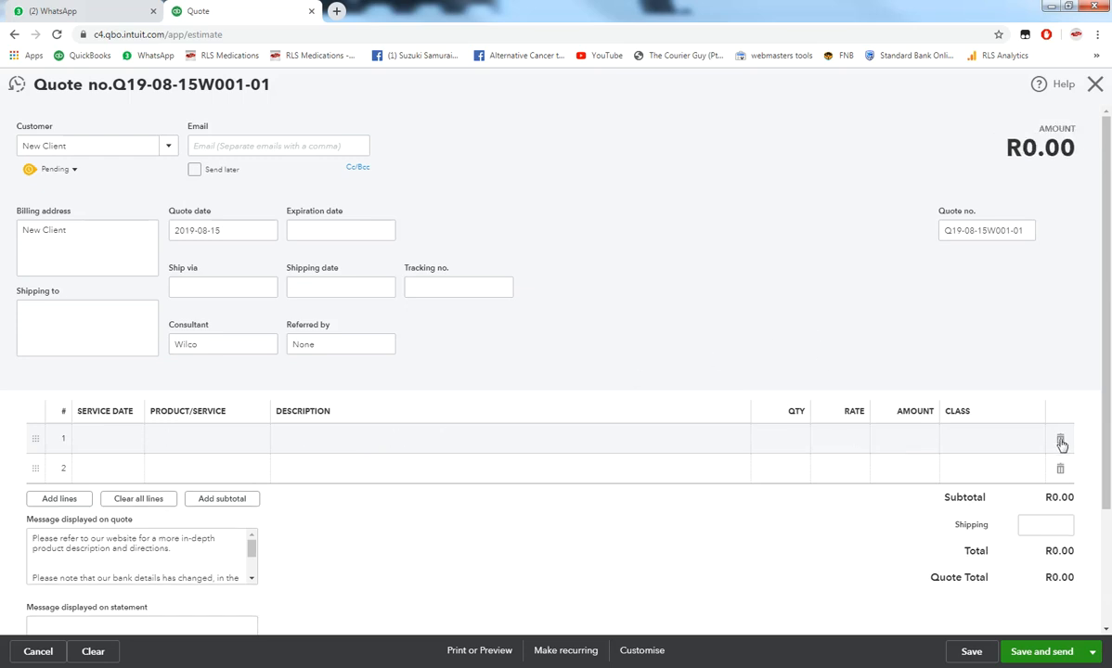
{"action": "left_click", "coordinate": [226, 440]}
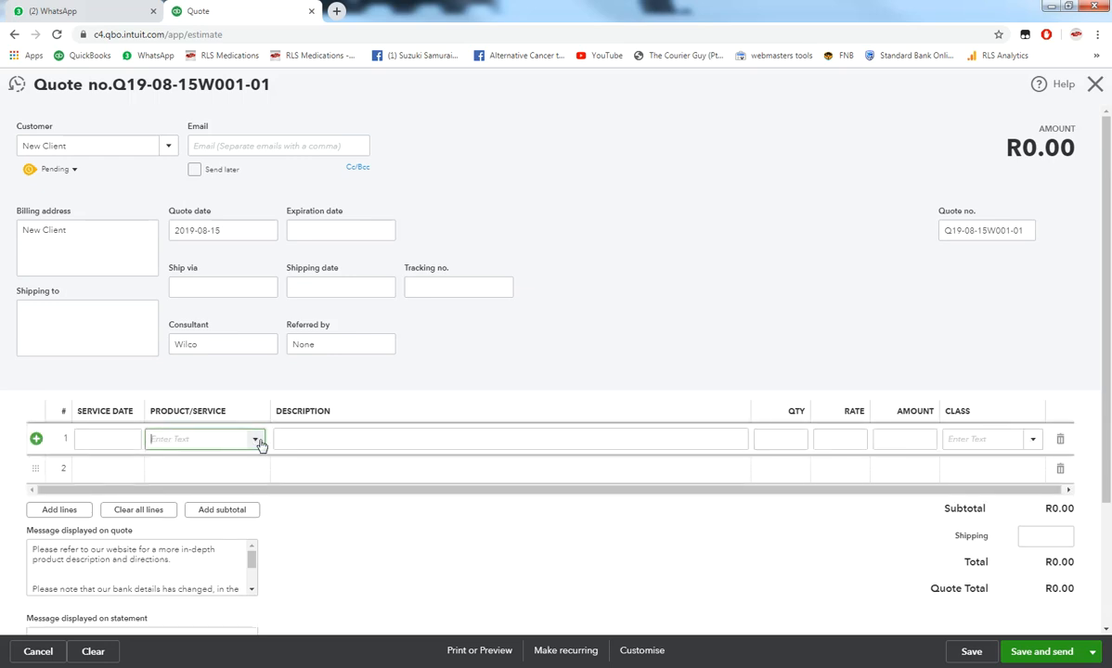
- Put Intervene Herbal - Premium at R300 on line 1, making the amount R300.00
{"action": "left_click", "coordinate": [259, 445]}
{"action": "scroll", "coordinate": [210, 298], "scroll_direction": "down", "scroll_amount": 3}
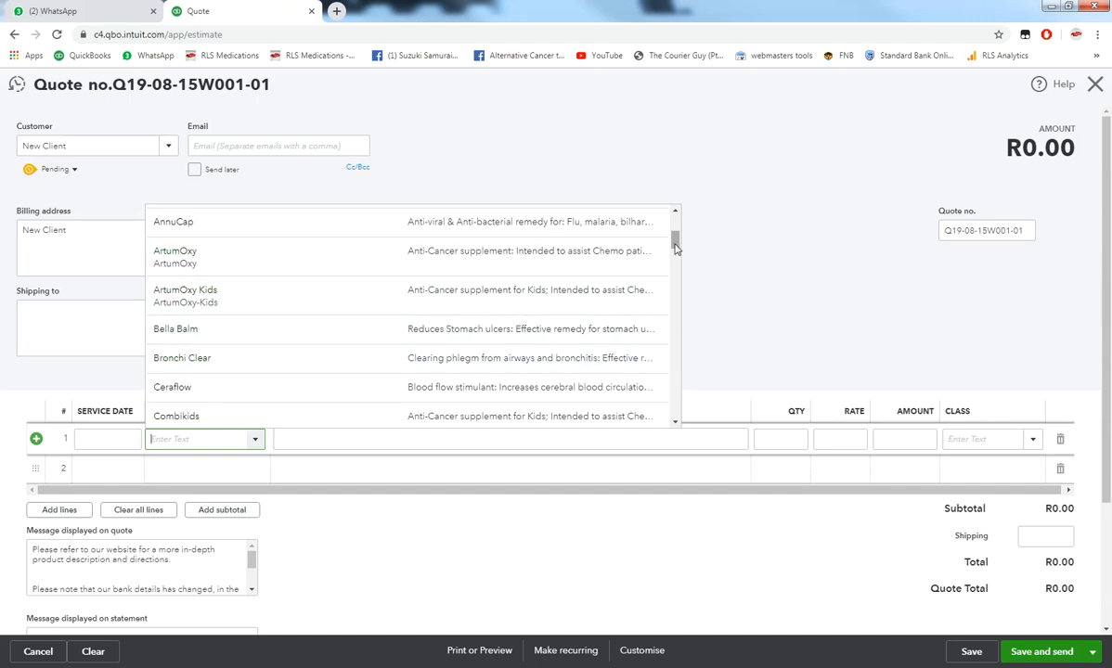
{"action": "left_click_drag", "start_coordinate": [674, 243], "coordinate": [675, 327]}
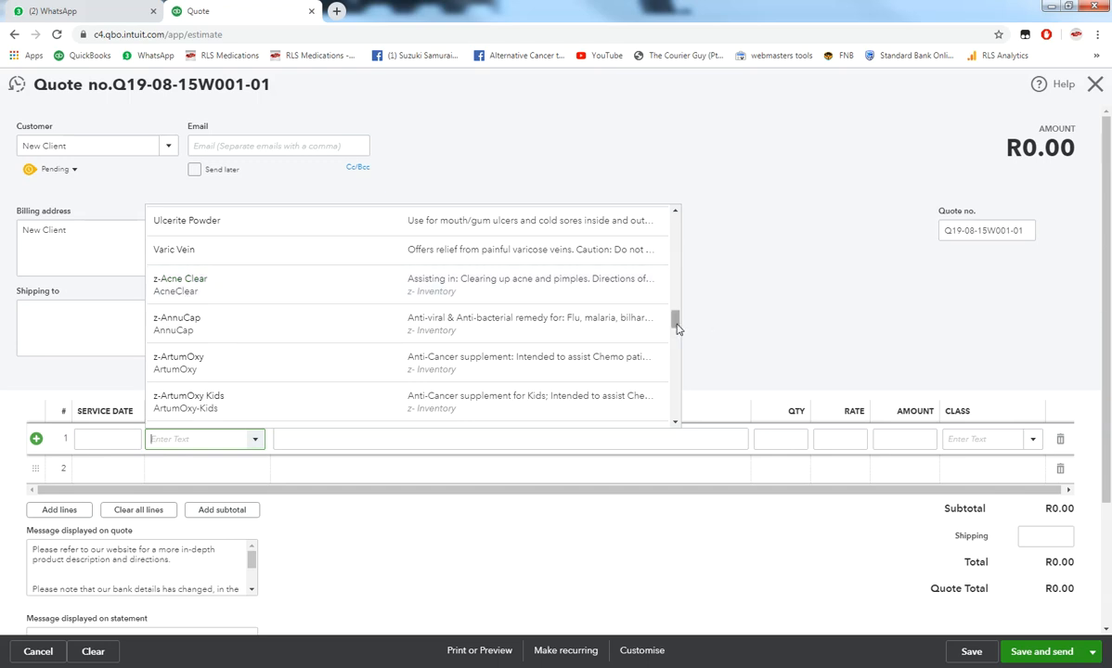
{"action": "scroll", "coordinate": [677, 316], "scroll_direction": "up", "scroll_amount": 3}
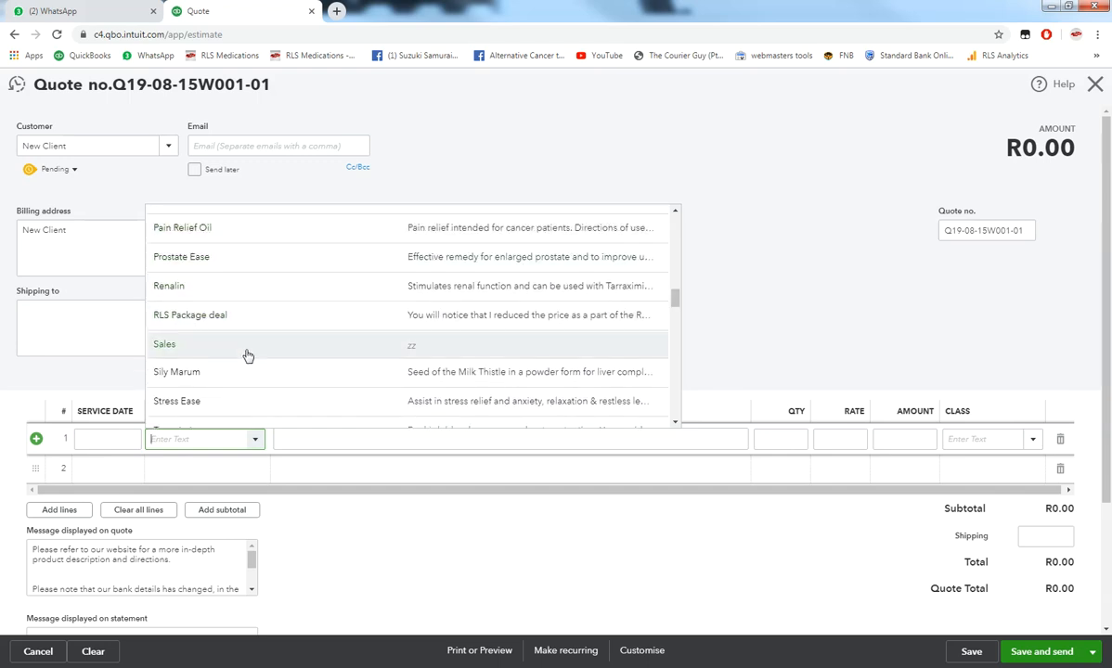
{"action": "type", "text": "Intervene Herbal - Blac"}
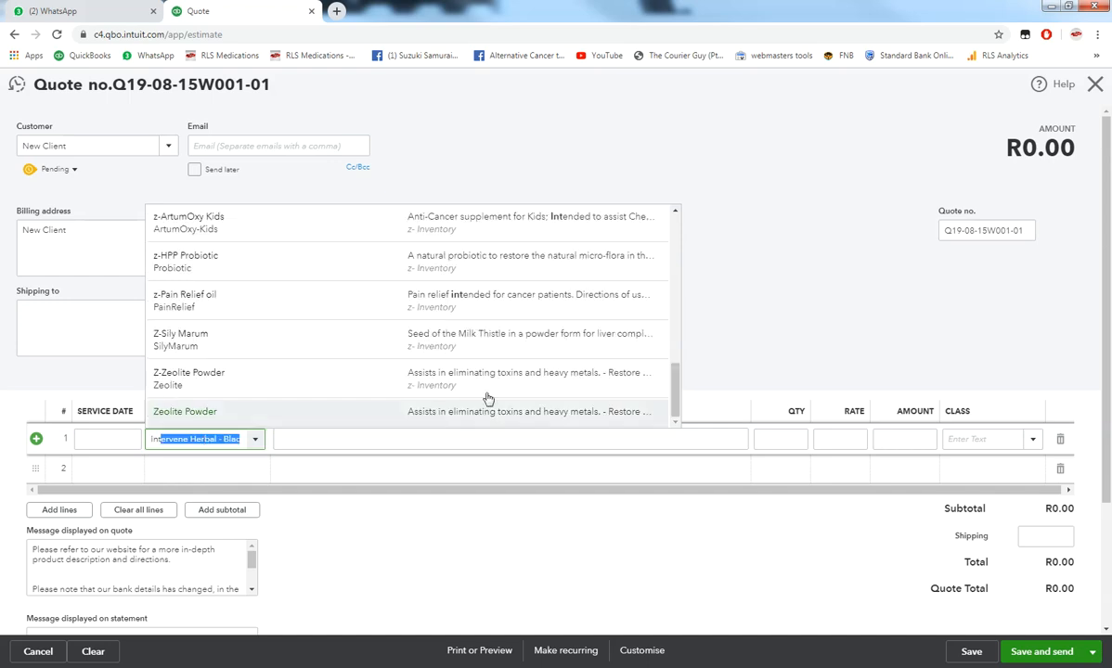
{"action": "left_click_drag", "start_coordinate": [672, 381], "coordinate": [682, 192]}
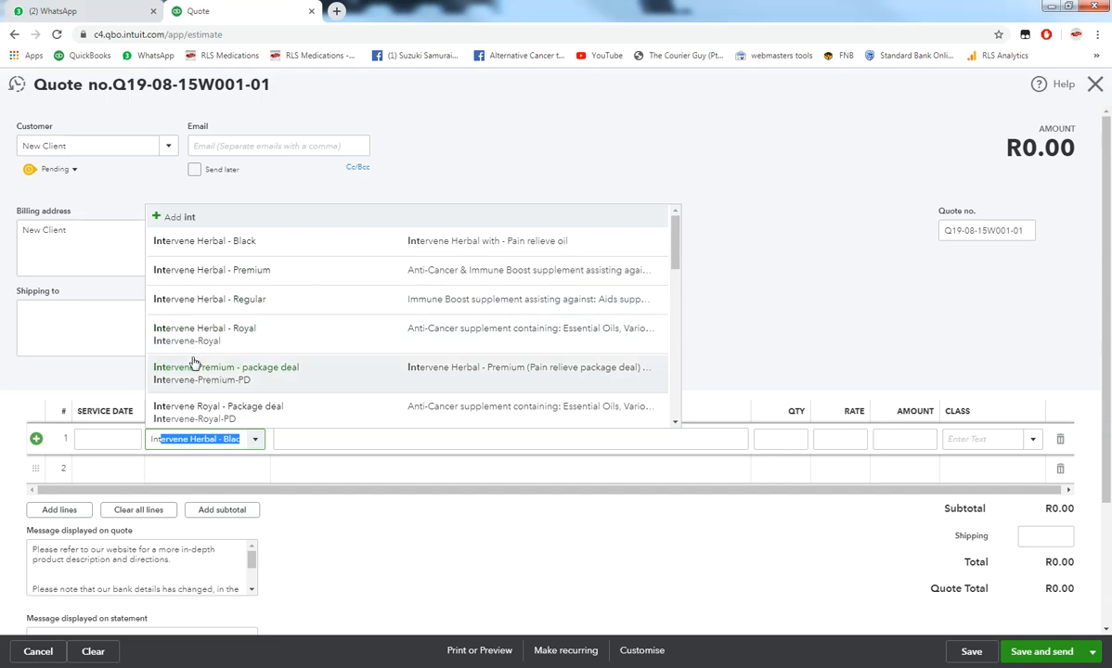
{"action": "left_click", "coordinate": [211, 271]}
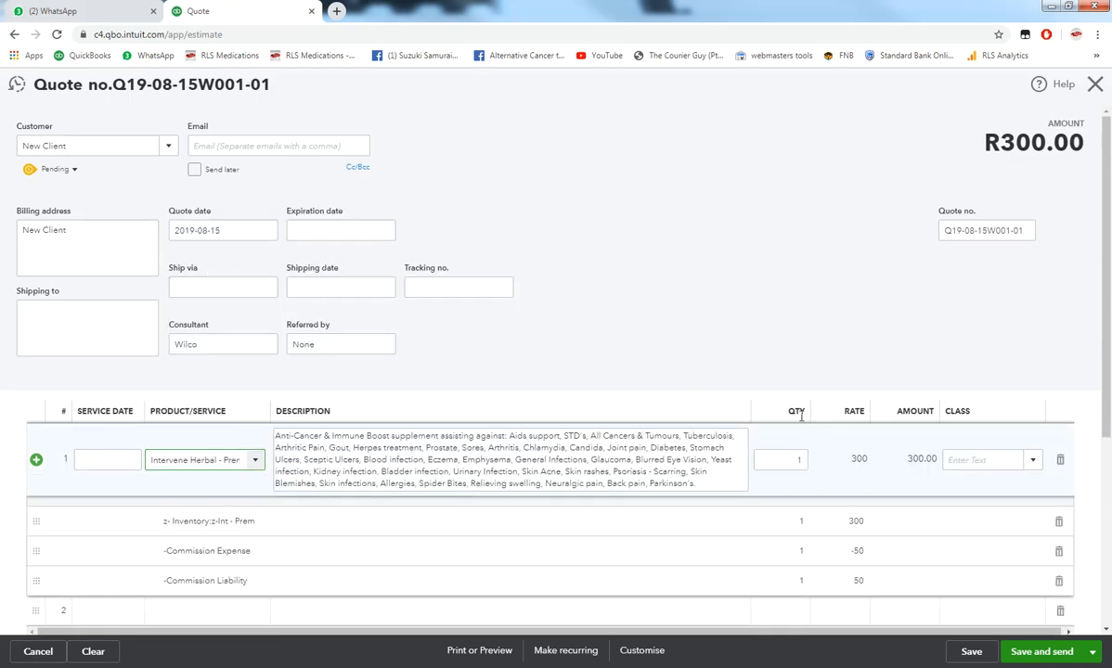
- Set line 1's quantity to 6
{"action": "left_click", "coordinate": [799, 462]}
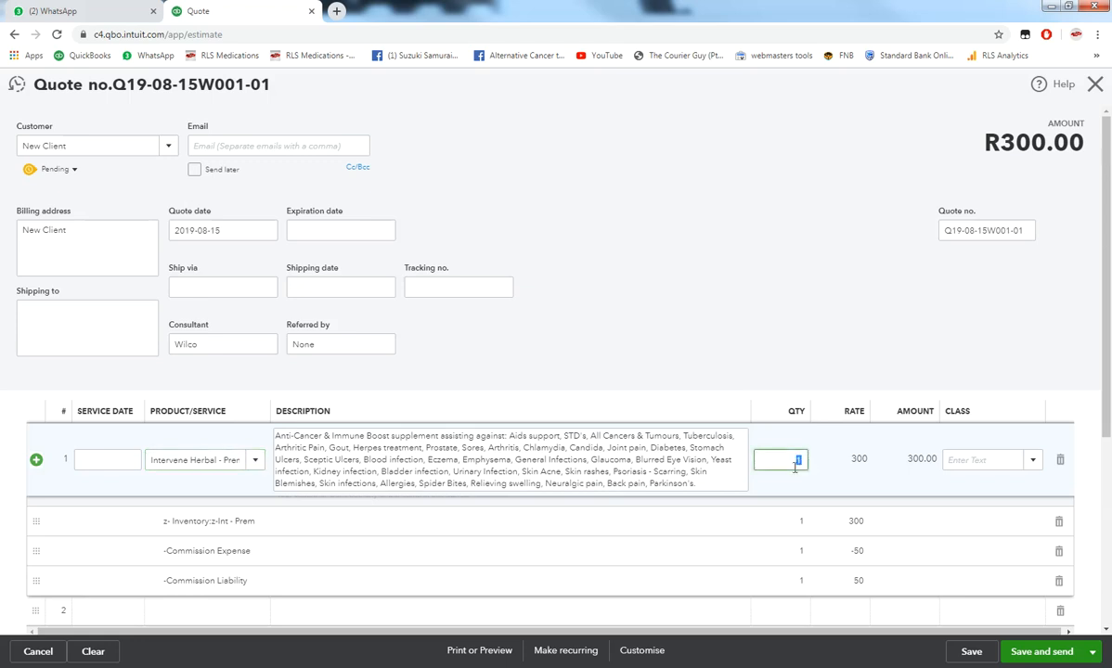
{"action": "type", "text": "6"}
{"action": "left_click", "coordinate": [790, 327]}
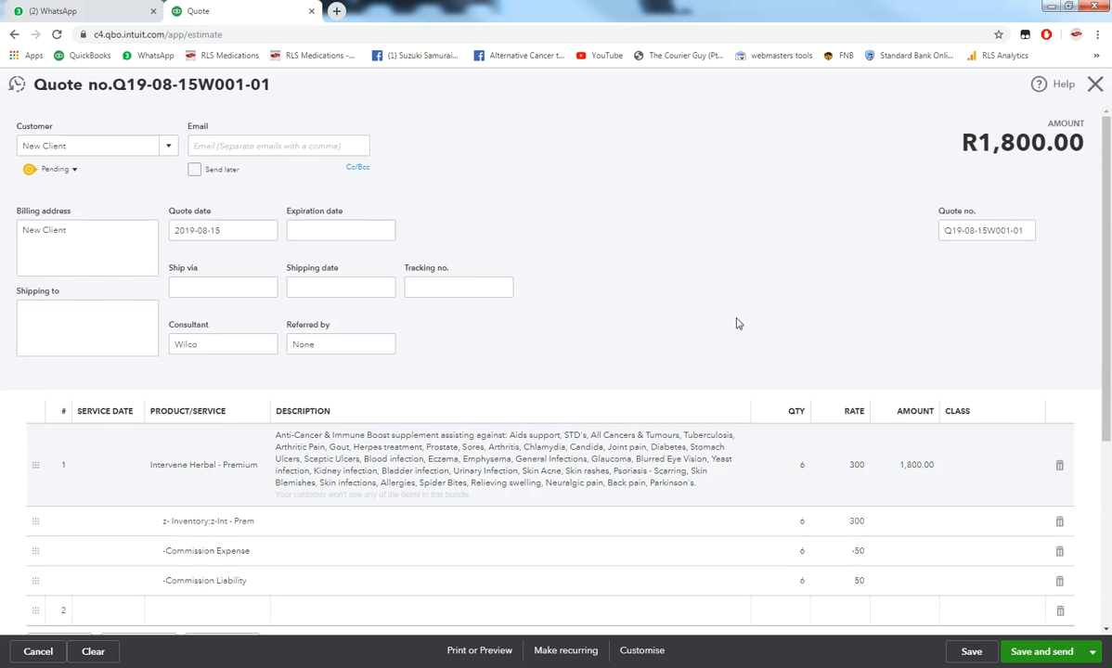
- Add 100.00 shipping so the quote totals R1,900.00
{"action": "scroll", "coordinate": [738, 323], "scroll_direction": "down", "scroll_amount": 2}
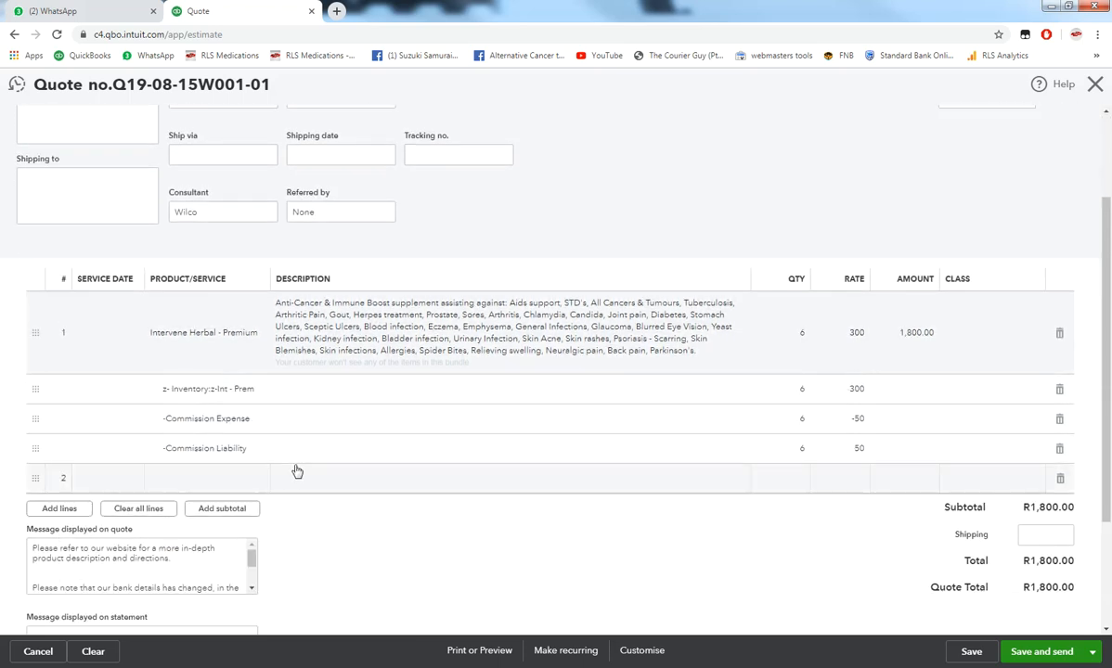
{"action": "left_click", "coordinate": [201, 477]}
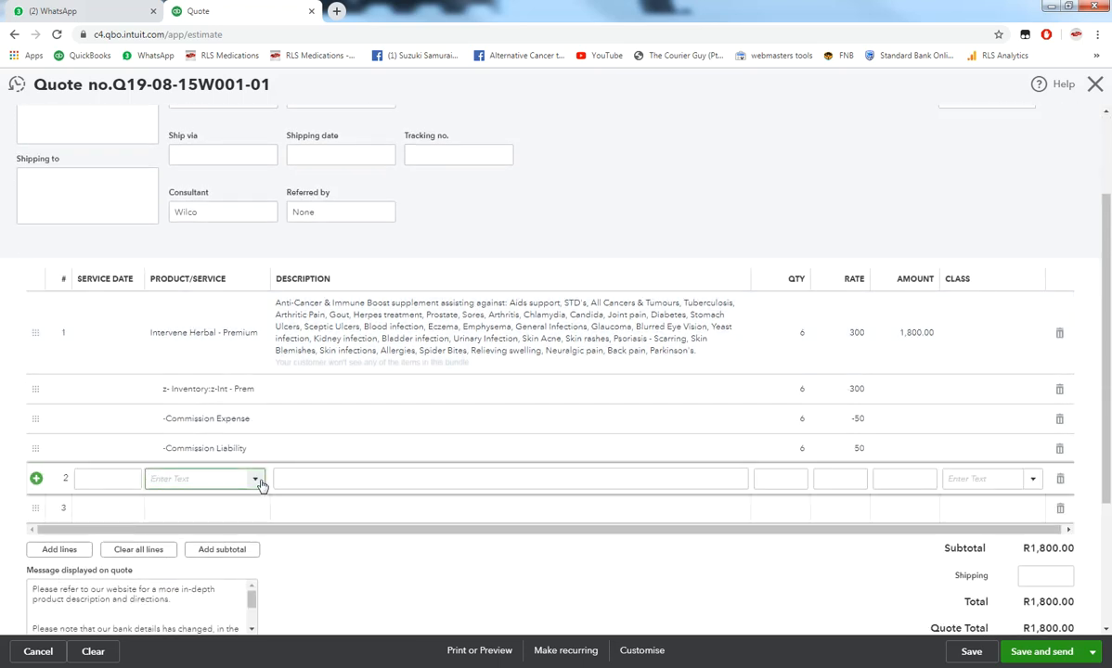
{"action": "left_click", "coordinate": [256, 479]}
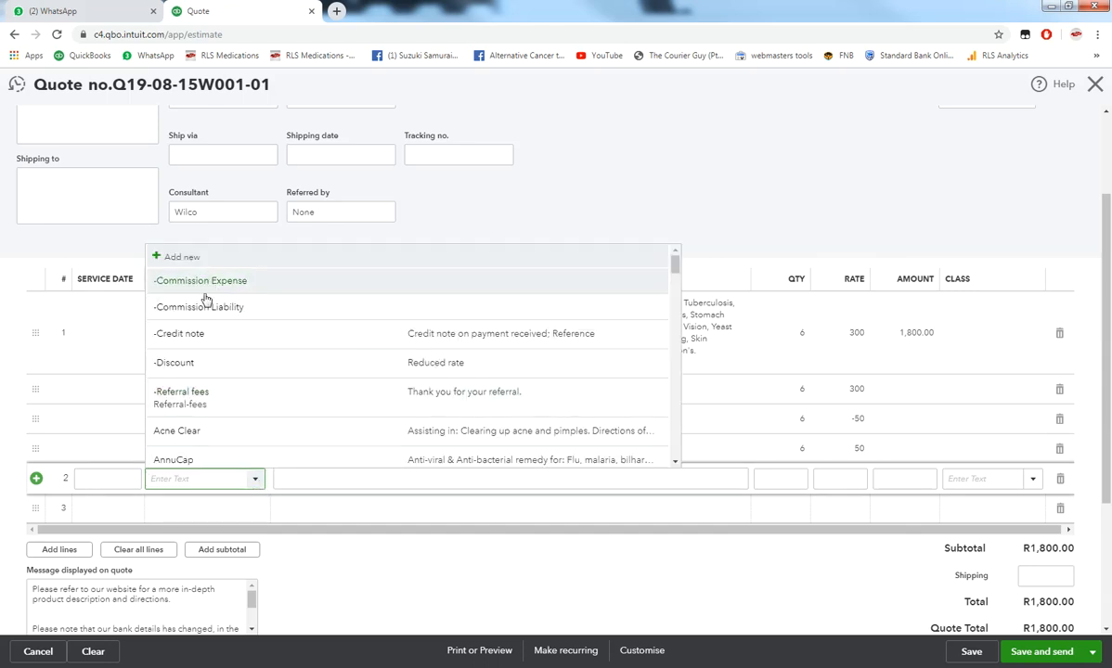
{"action": "left_click", "coordinate": [618, 195]}
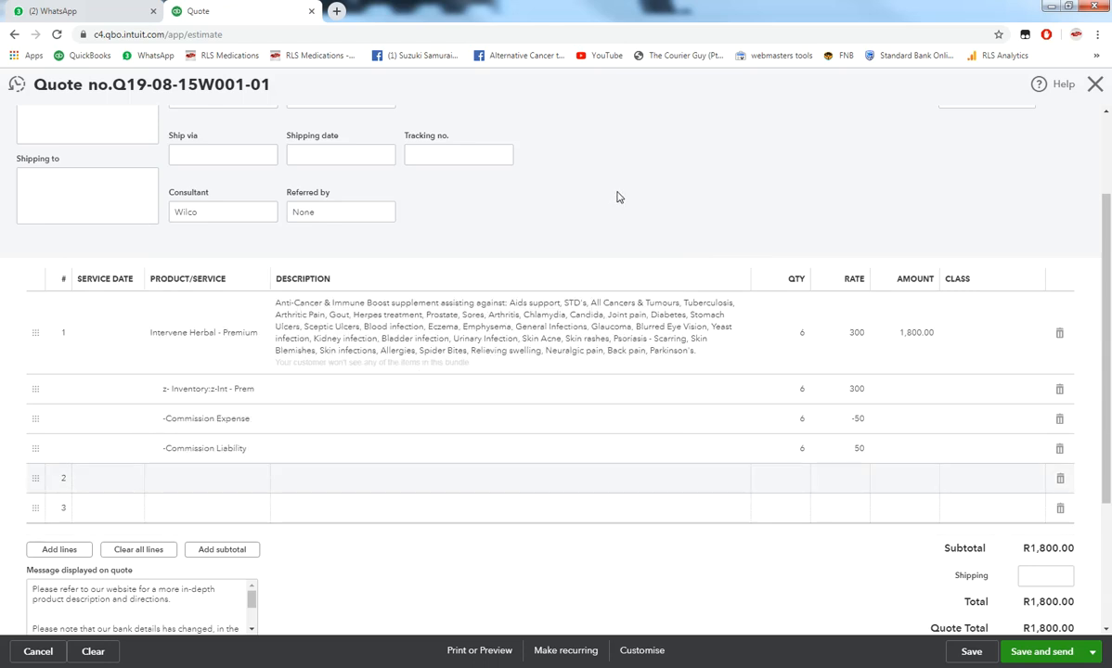
{"action": "left_click", "coordinate": [1038, 577]}
{"action": "type", "text": "100"}
{"action": "left_click", "coordinate": [824, 580]}
{"action": "scroll", "coordinate": [824, 580], "scroll_direction": "down", "scroll_amount": 3}
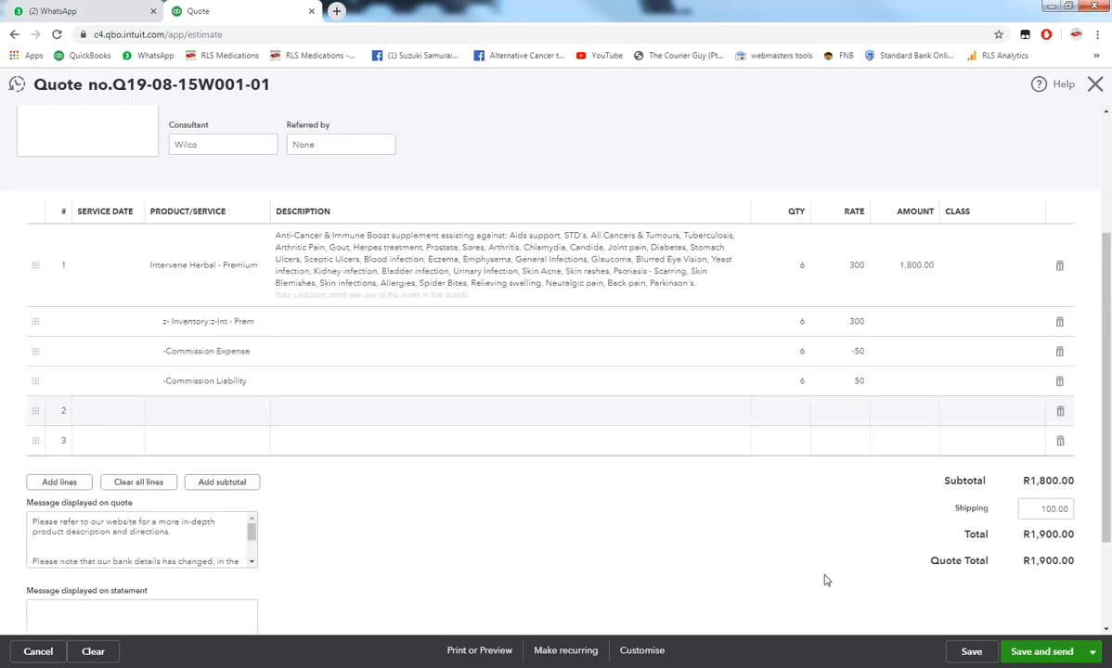
- After the duplicate-number warning, renumber the quote Q19-08-15W001-02 and save it
{"action": "left_click", "coordinate": [970, 653]}
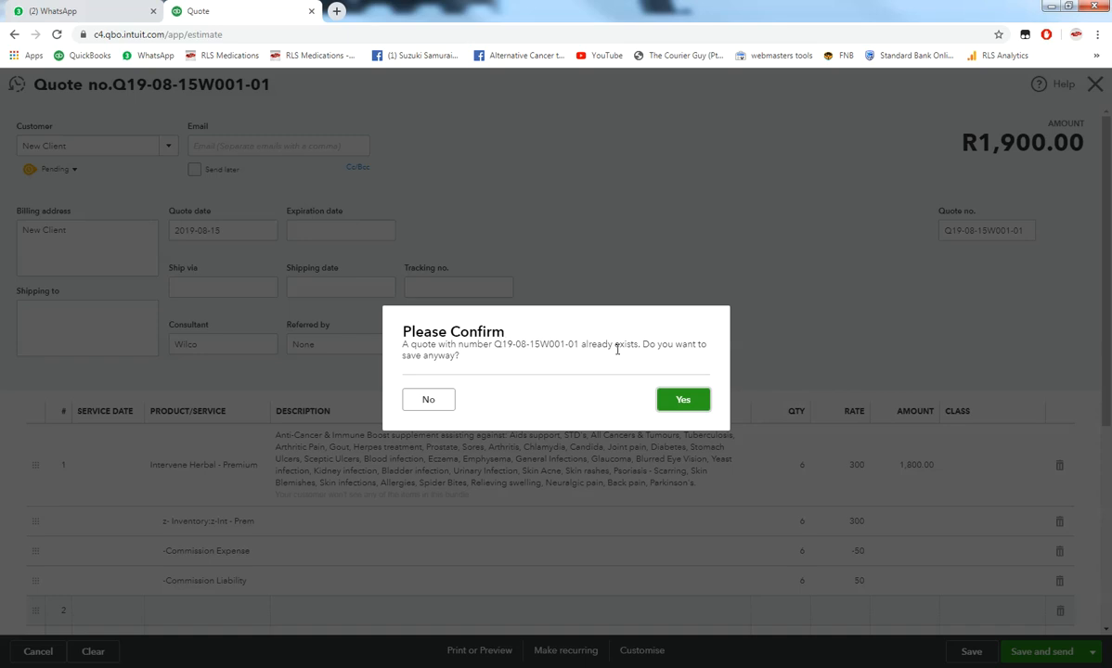
{"action": "left_click", "coordinate": [432, 402]}
{"action": "triple_click", "coordinate": [1024, 230]}
{"action": "left_click", "coordinate": [1027, 232]}
{"action": "left_click", "coordinate": [829, 268]}
{"action": "left_click", "coordinate": [971, 652]}
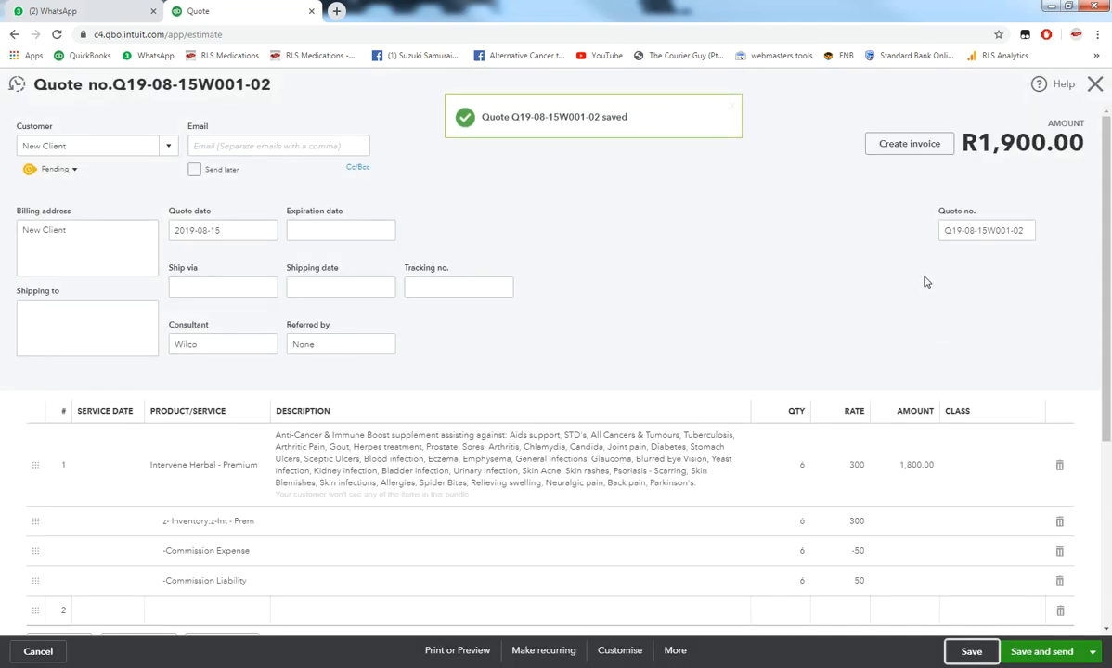
{"action": "scroll", "coordinate": [924, 282], "scroll_direction": "down", "scroll_amount": 2}
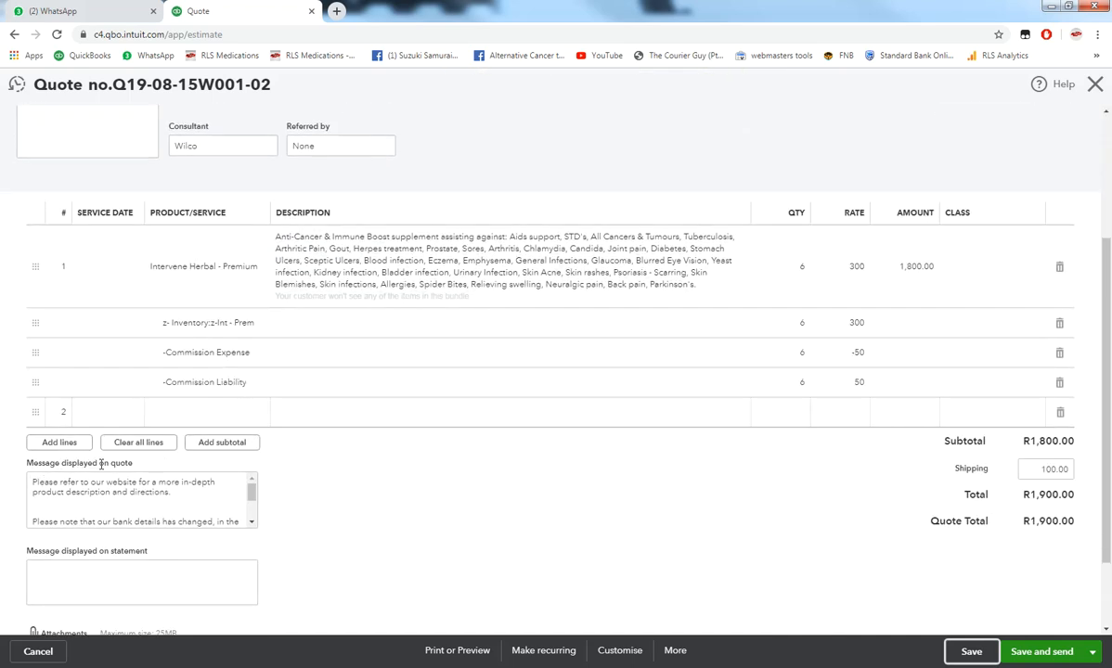
{"action": "mouse_move", "coordinate": [251, 491]}
{"action": "left_mouse_down"}
{"action": "mouse_move", "coordinate": [253, 520]}
{"action": "mouse_move", "coordinate": [251, 489]}
{"action": "left_mouse_up"}
{"action": "left_click", "coordinate": [441, 541]}
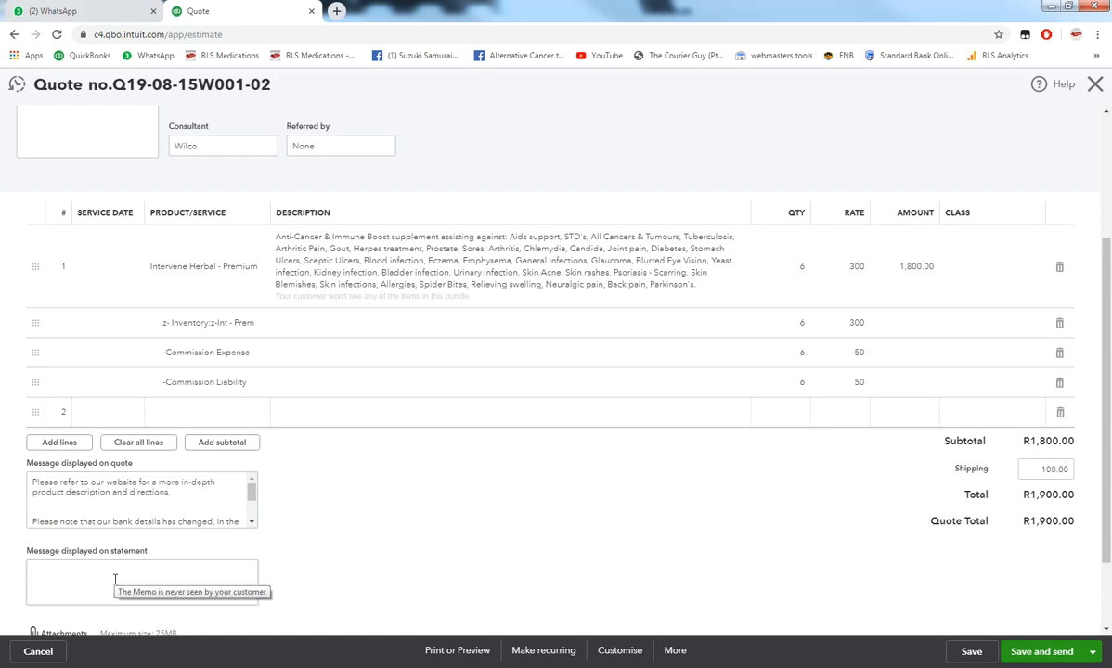
{"action": "scroll", "coordinate": [115, 579], "scroll_direction": "down", "scroll_amount": 1}
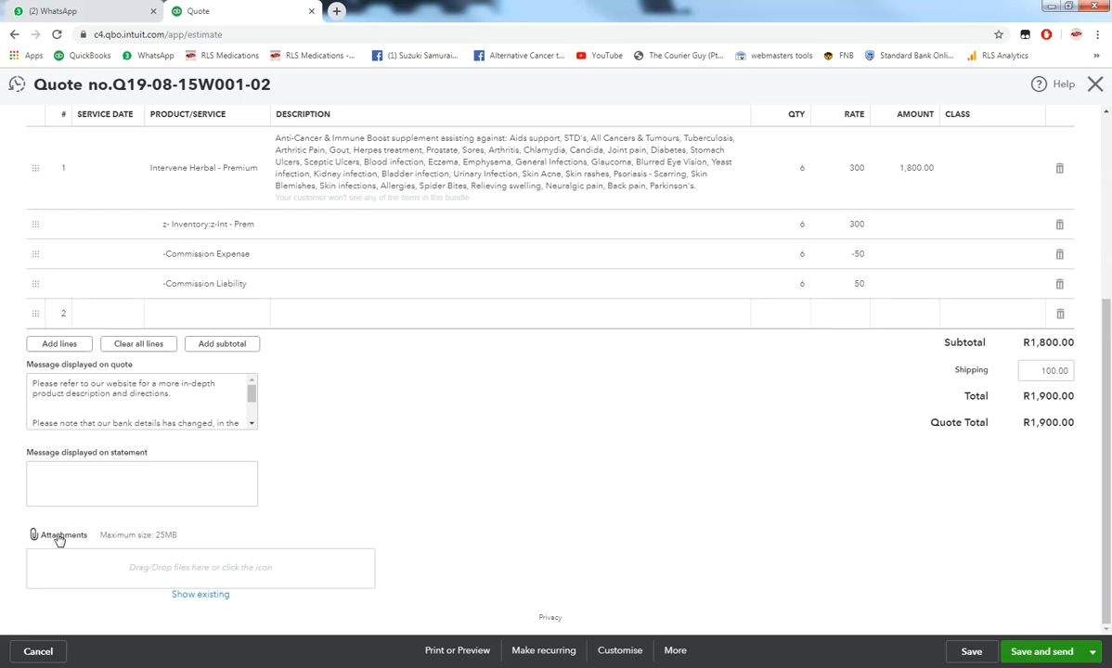
- Show all stored files and attach Nutrition_FoodTherapyMD.PDF to the quote
{"action": "left_click", "coordinate": [199, 595]}
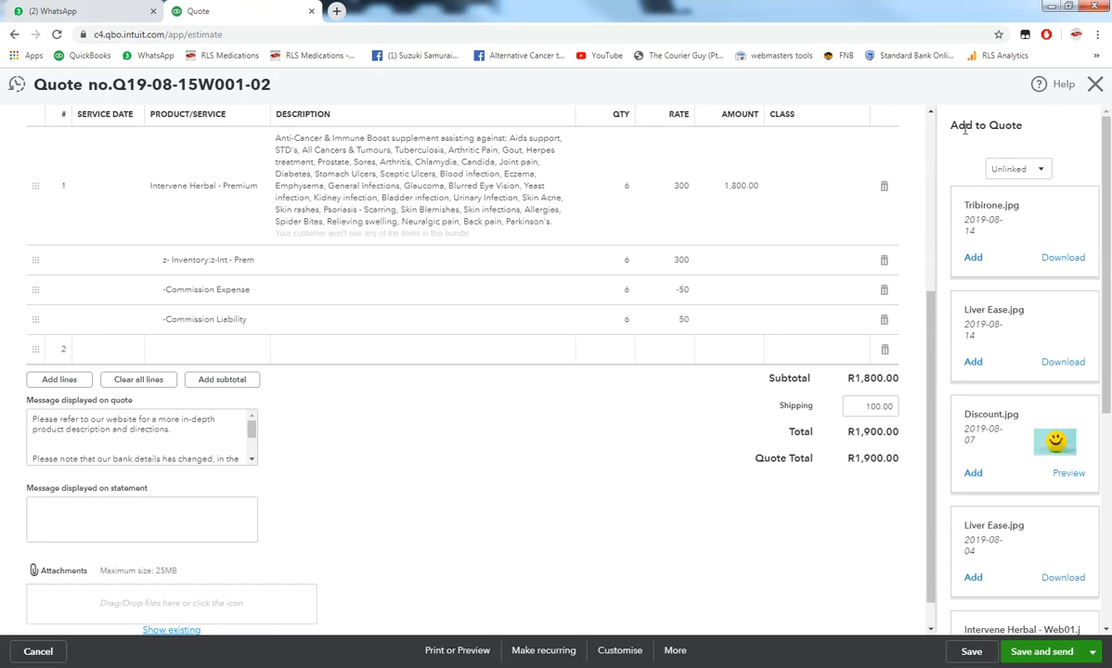
{"action": "left_click", "coordinate": [1038, 169]}
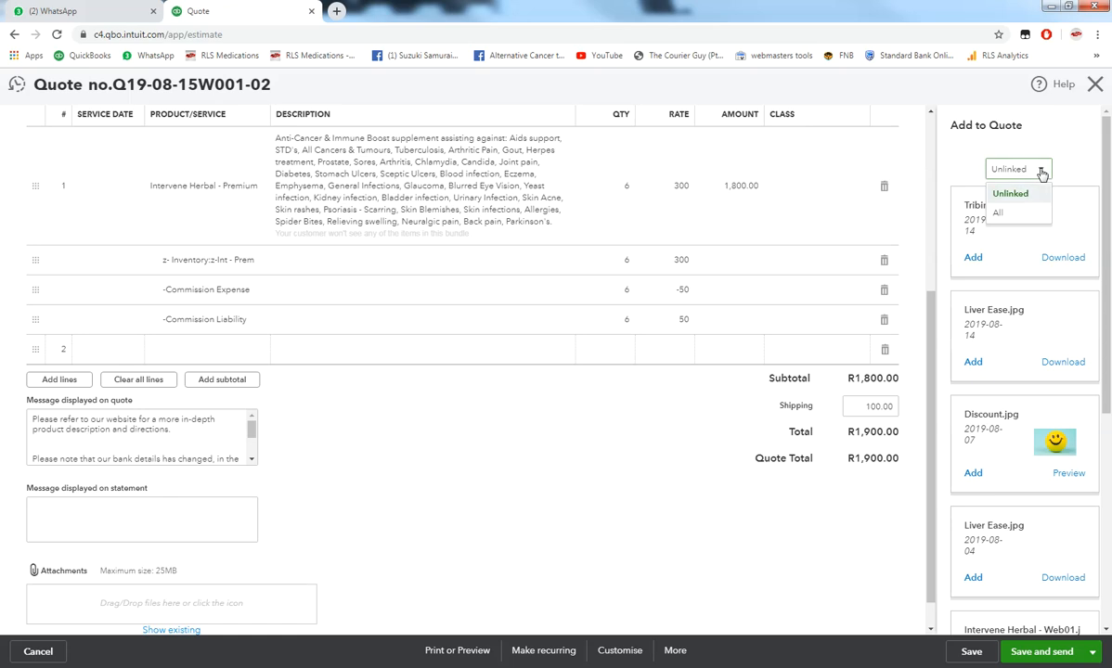
{"action": "left_click", "coordinate": [996, 216]}
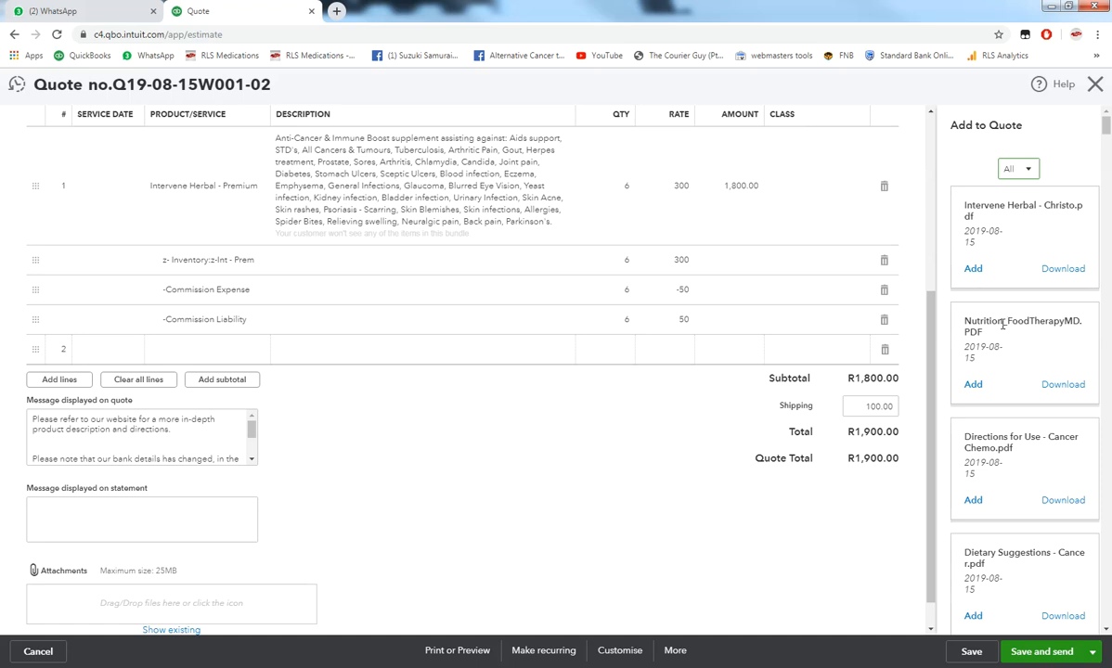
{"action": "left_click", "coordinate": [973, 385]}
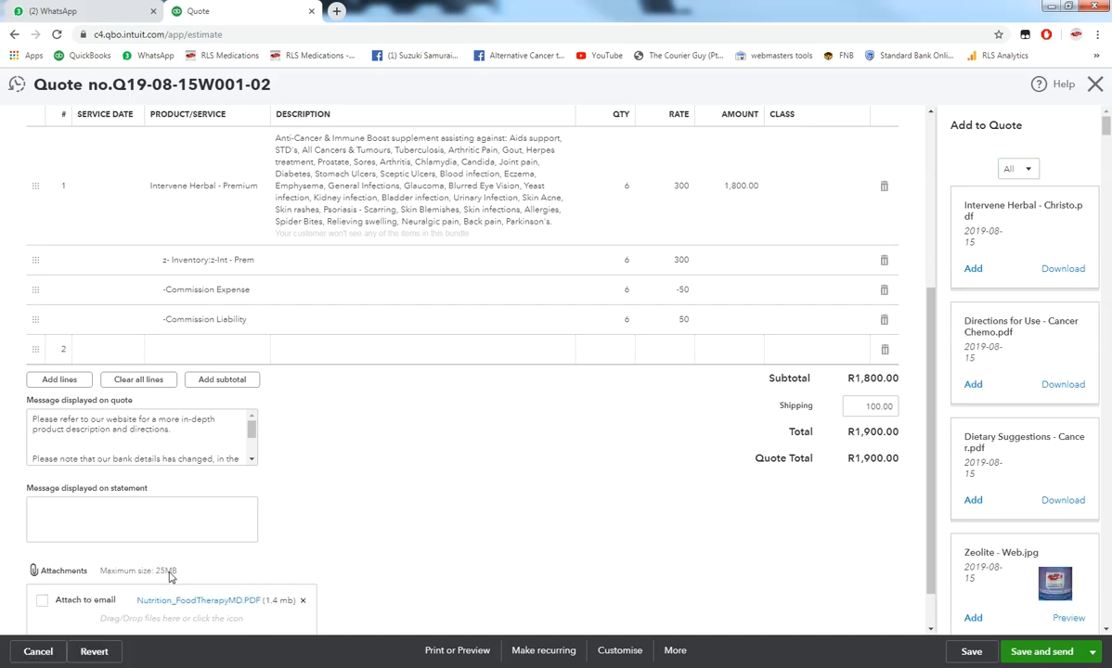
{"action": "scroll", "coordinate": [174, 575], "scroll_direction": "down", "scroll_amount": 1}
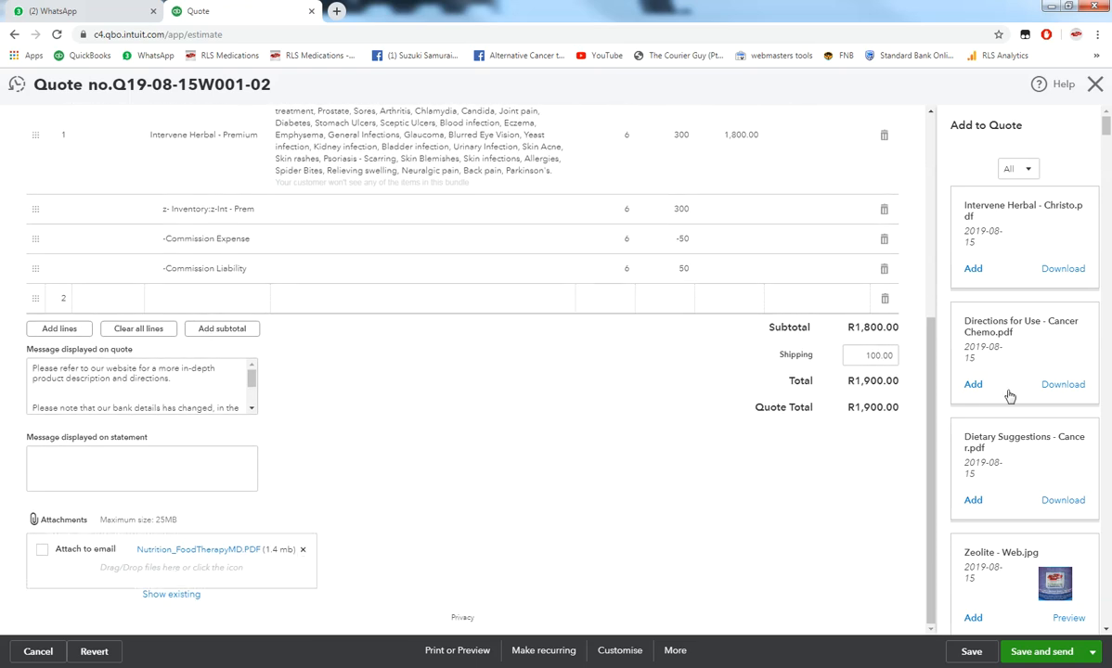
{"action": "scroll", "coordinate": [1002, 415], "scroll_direction": "down", "scroll_amount": 1}
{"action": "scroll", "coordinate": [1003, 415], "scroll_direction": "down", "scroll_amount": 3}
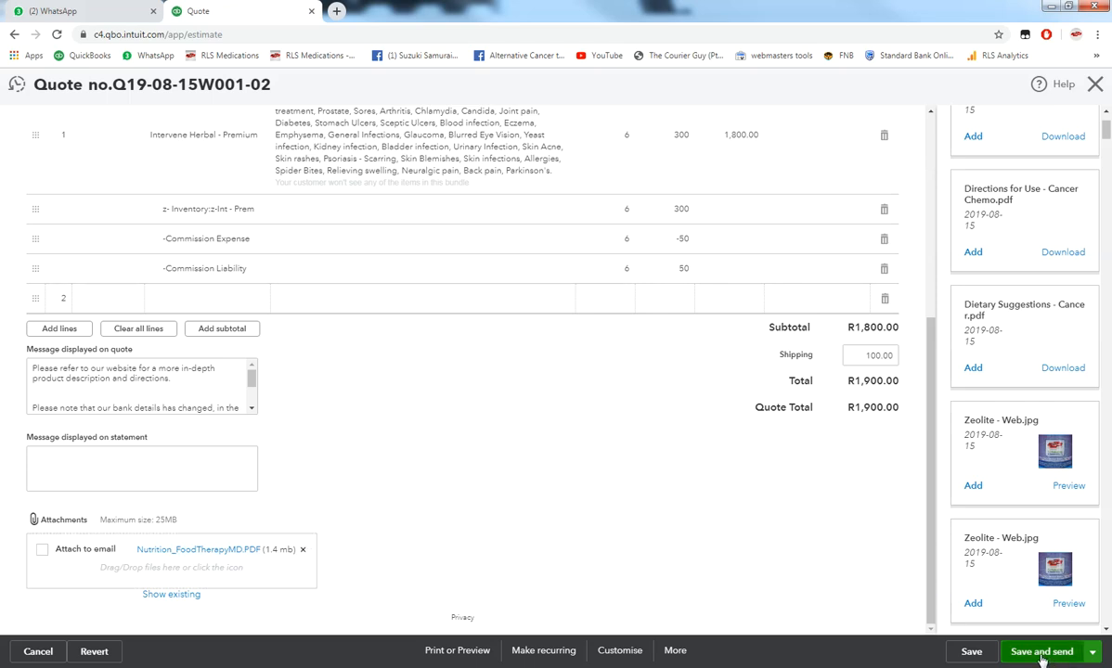
- Enter the customer's e-mail address, fix its missing @, then save and send the quote
{"action": "left_click", "coordinate": [1093, 654]}
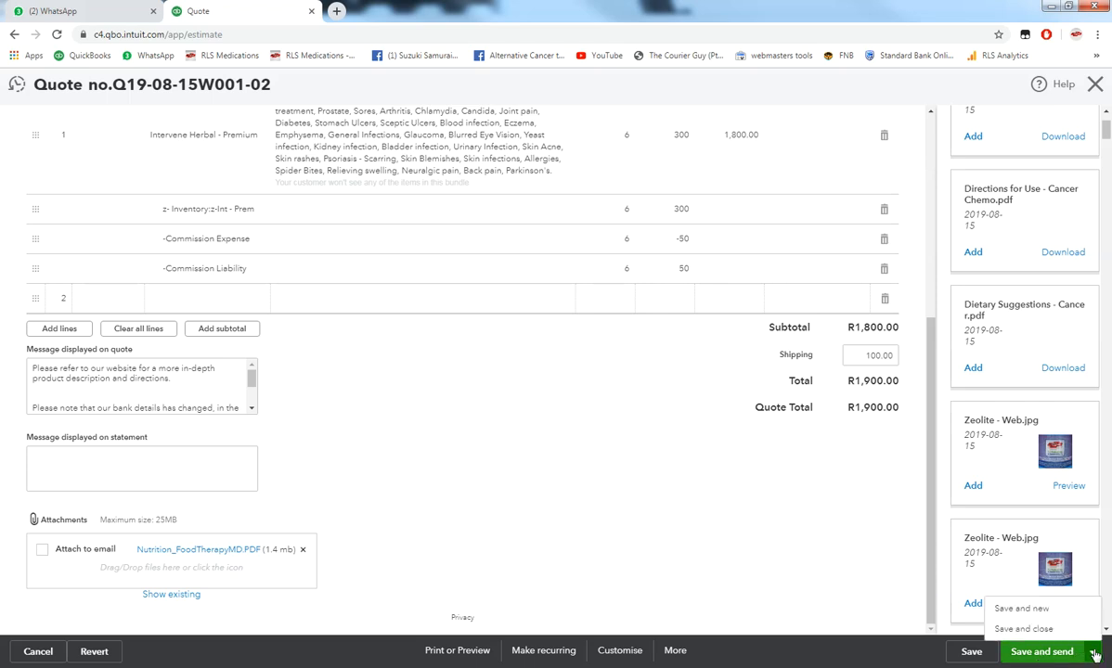
{"action": "left_click", "coordinate": [1041, 651]}
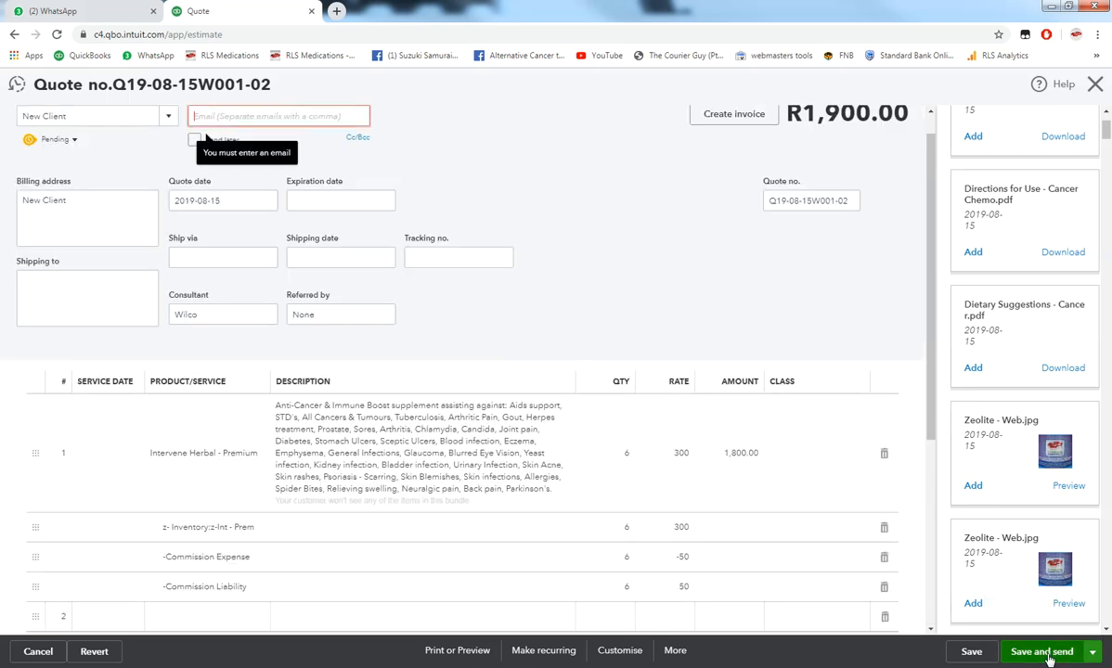
{"action": "left_click", "coordinate": [213, 116]}
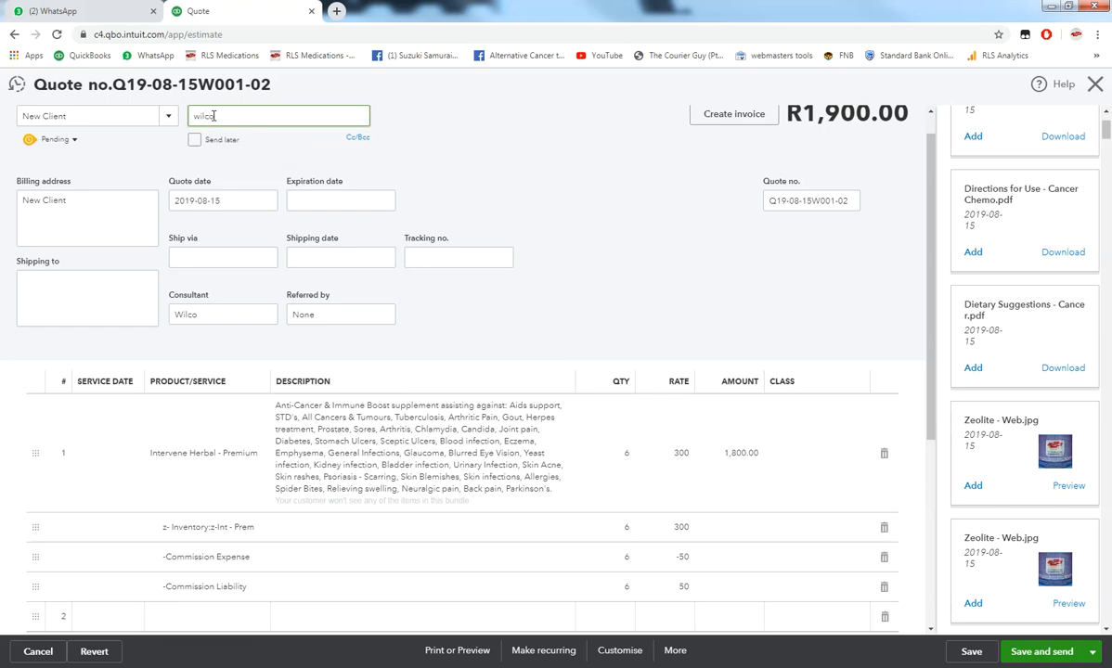
{"action": "left_click", "coordinate": [533, 138]}
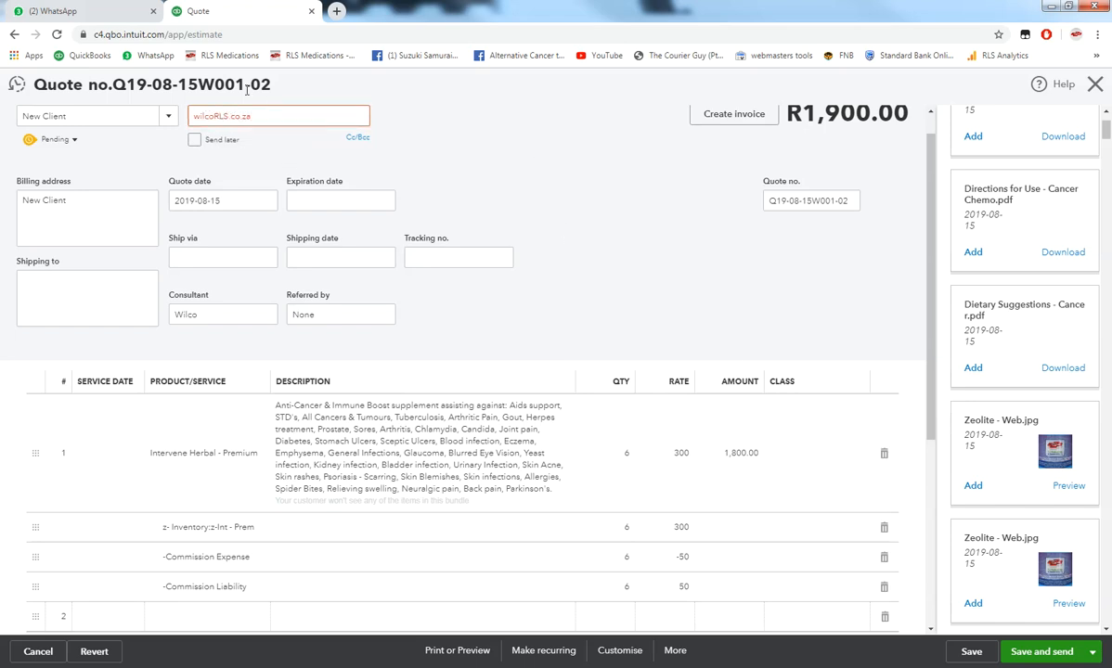
{"action": "double_click", "coordinate": [266, 116]}
{"action": "left_click", "coordinate": [214, 114]}
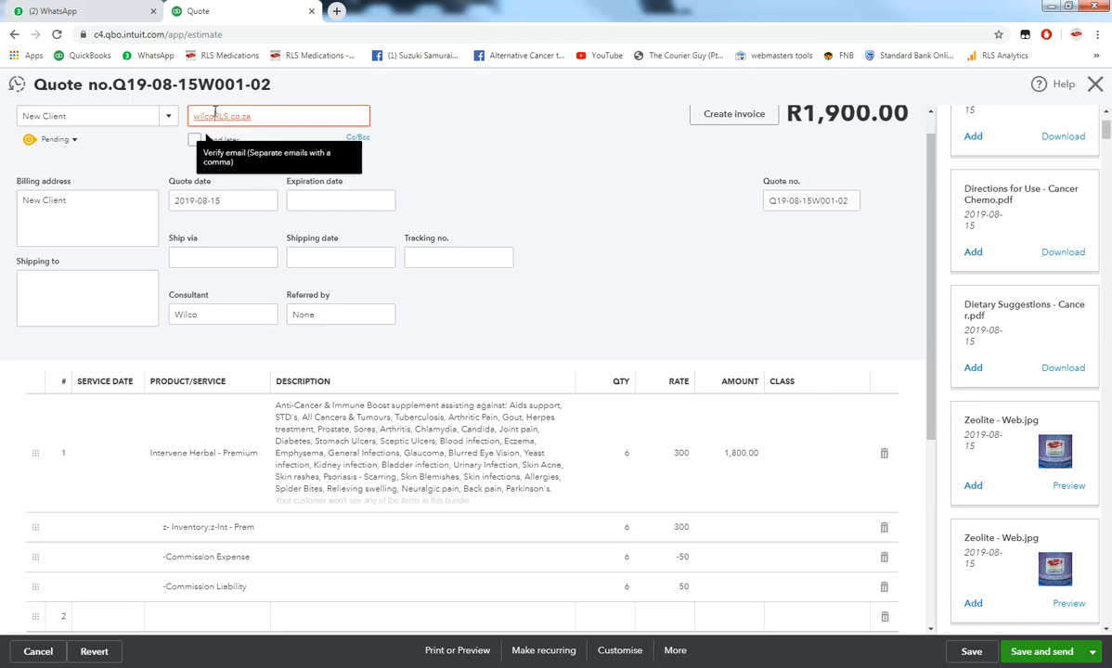
{"action": "type", "text": "@"}
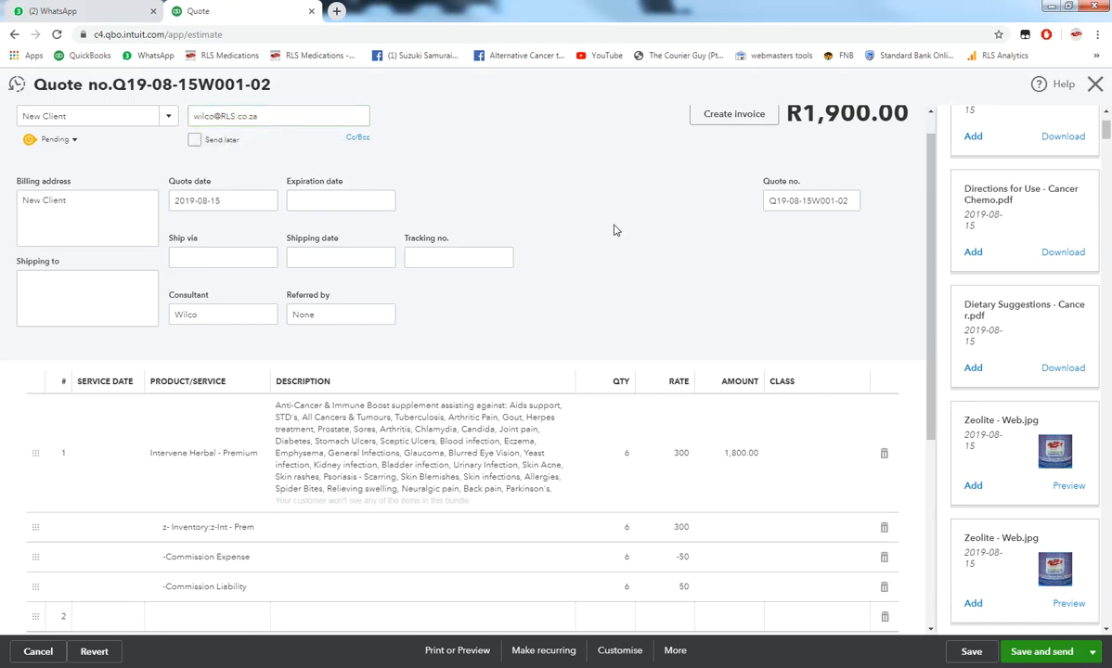
{"action": "left_click", "coordinate": [1043, 653]}
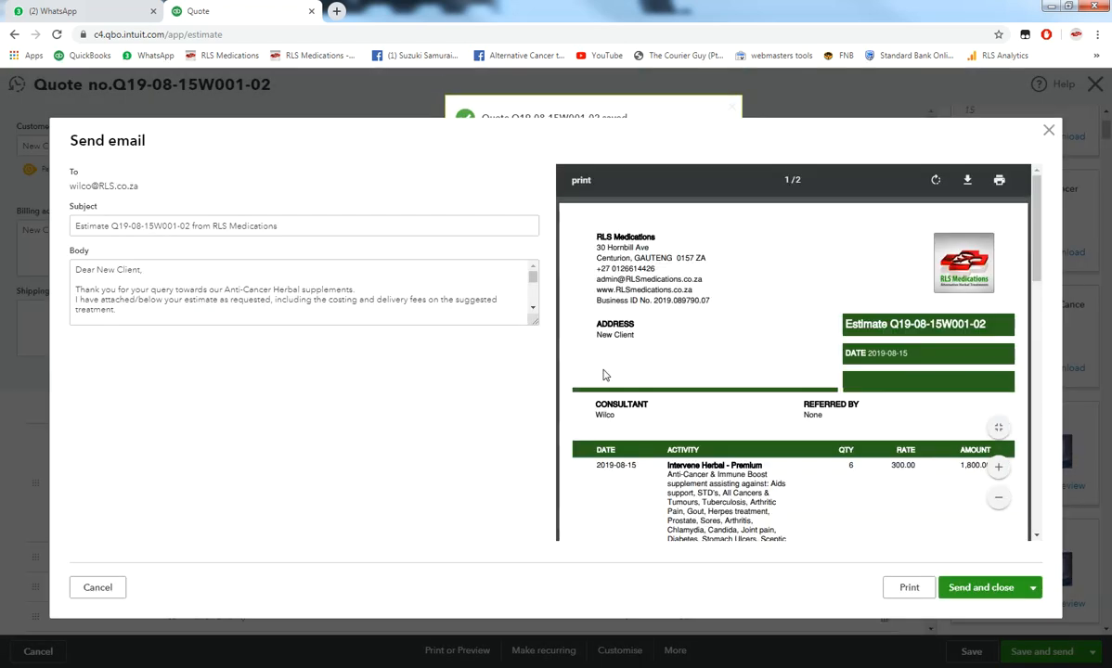
- Enlarge the e-mail Body box to show the full message, leaving its text unchanged
{"action": "left_click_drag", "start_coordinate": [534, 324], "coordinate": [536, 528]}
{"action": "left_click", "coordinate": [141, 260]}
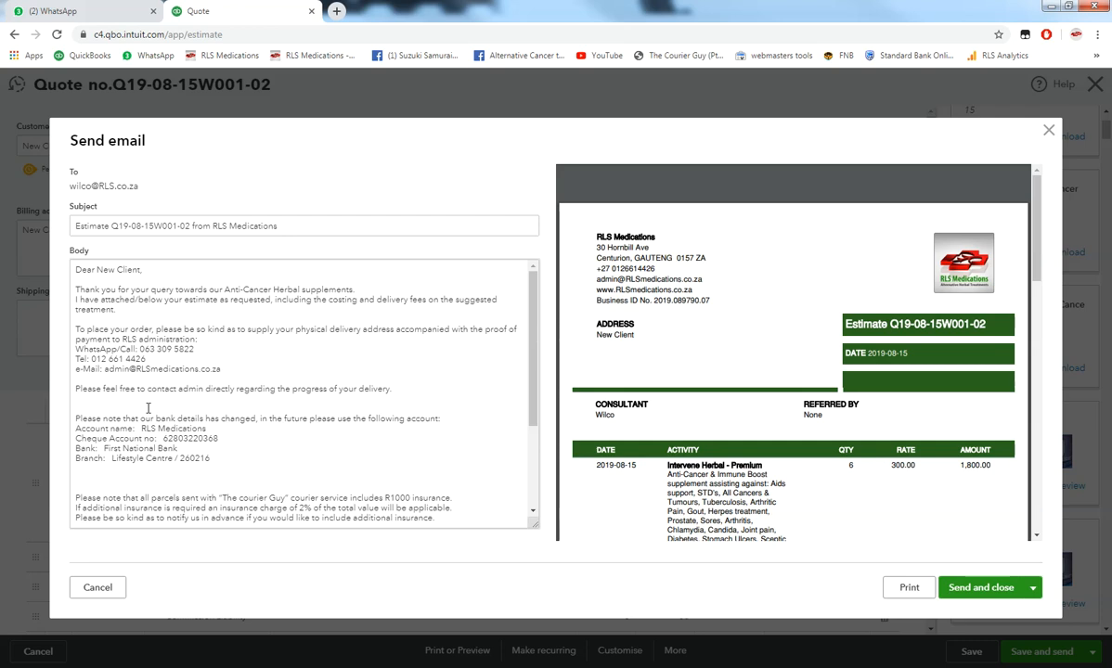
{"action": "left_click", "coordinate": [129, 313]}
{"action": "left_click", "coordinate": [126, 312]}
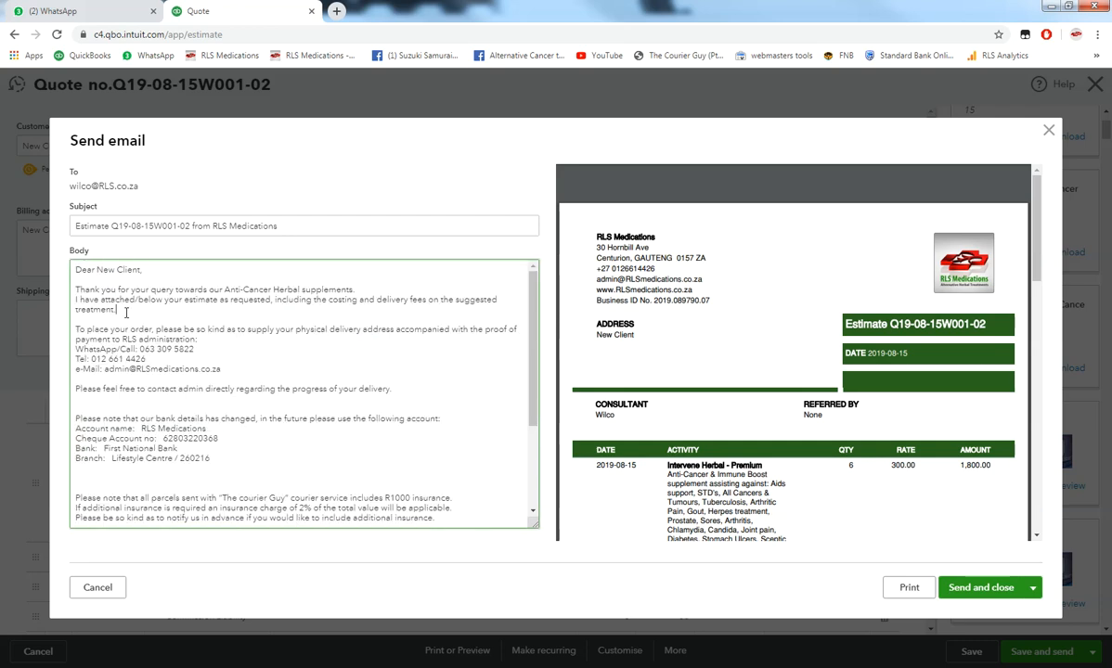
{"action": "key", "text": "Return"}
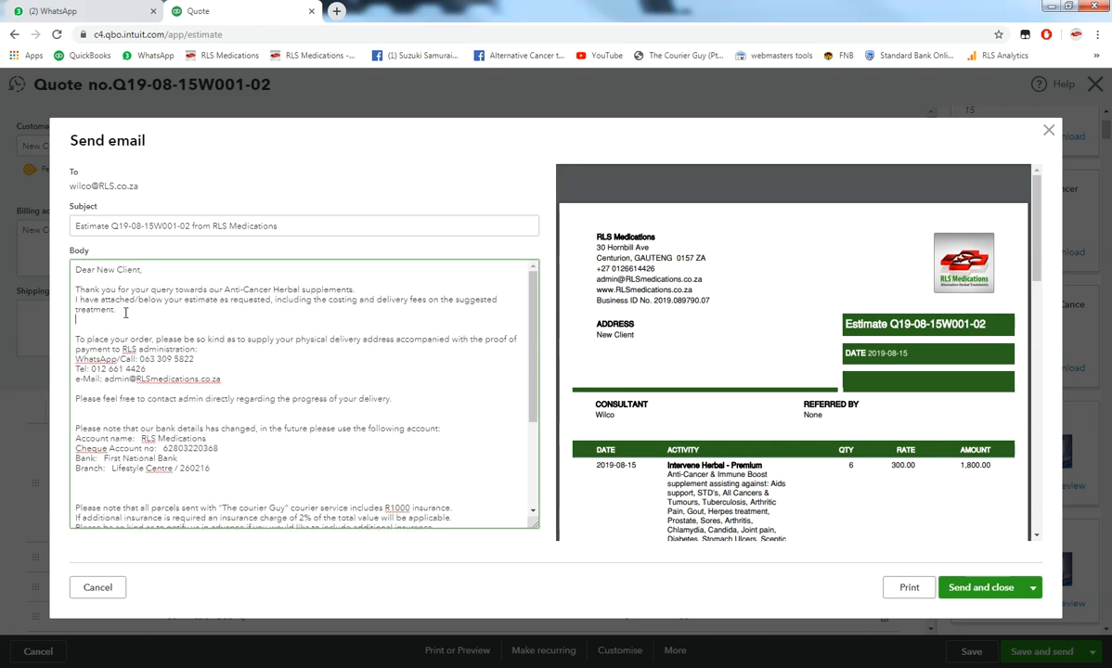
{"action": "key", "text": "BackSpace"}
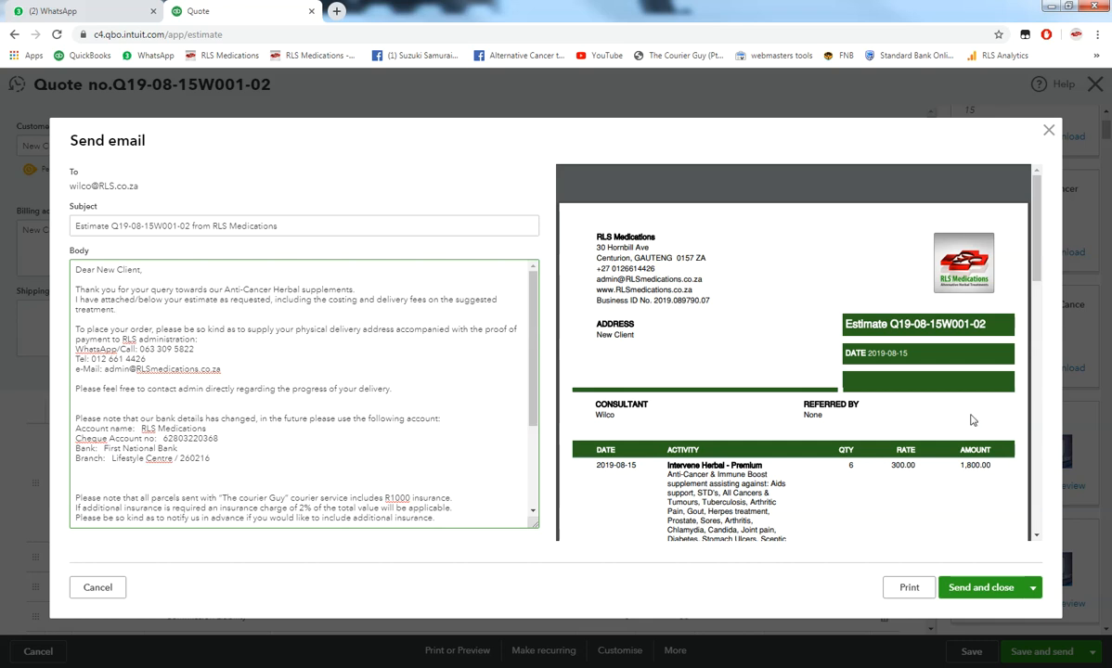
{"action": "left_click_drag", "start_coordinate": [1038, 262], "coordinate": [1037, 315]}
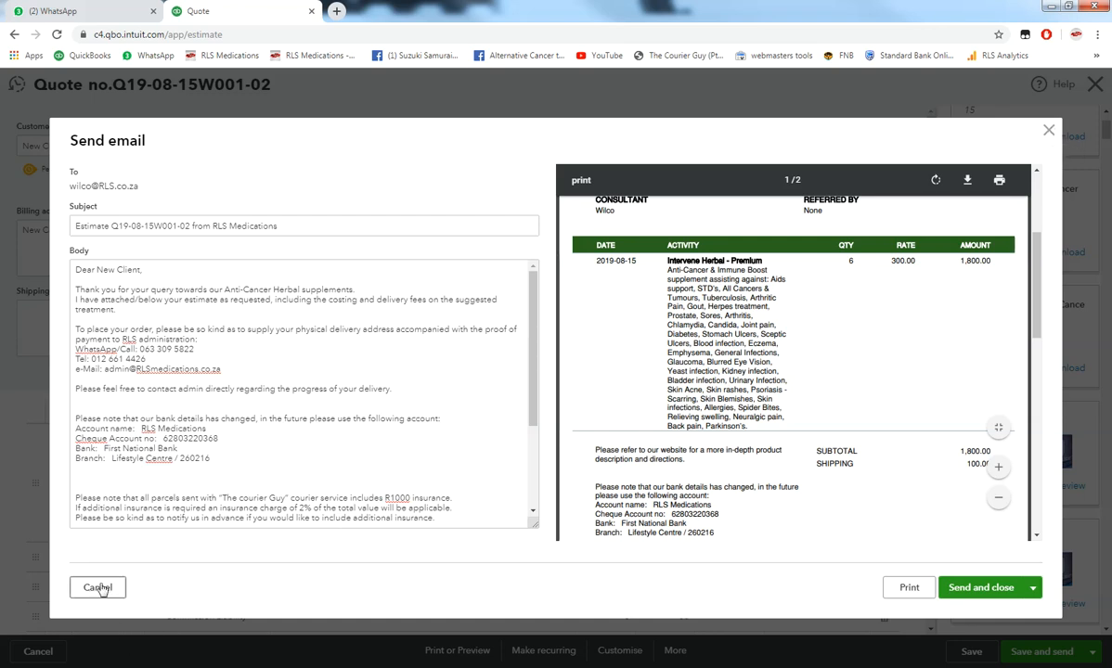
- Close the unsent email and quote Q19-08-15W001-02, returning to New Client's transaction list
{"action": "left_click", "coordinate": [1050, 130]}
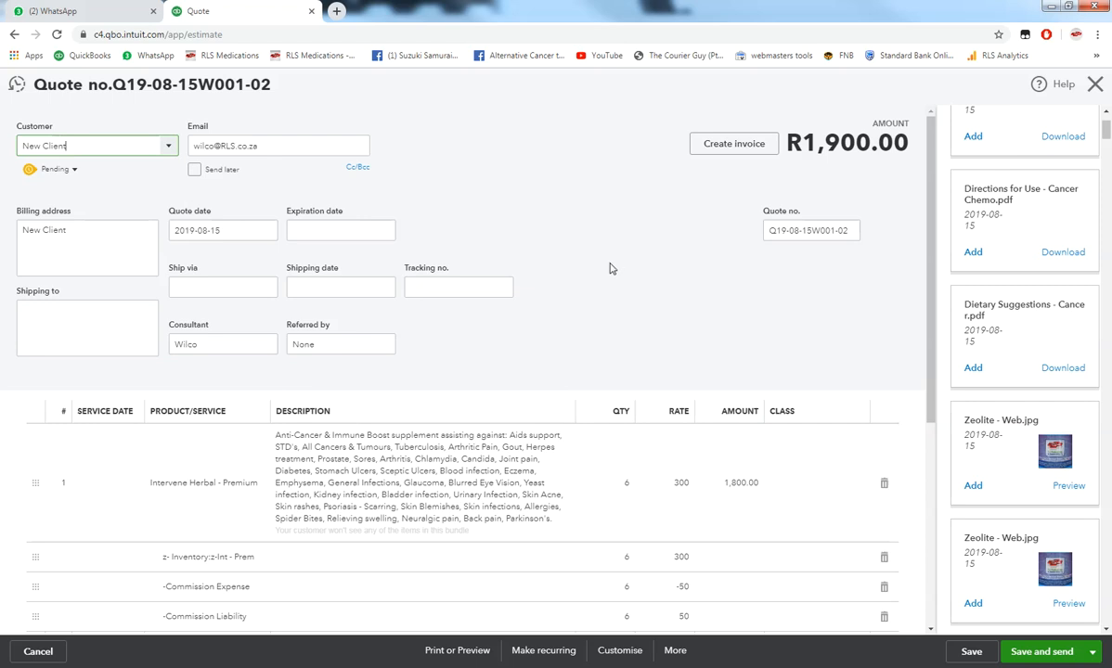
{"action": "left_click", "coordinate": [1094, 86]}
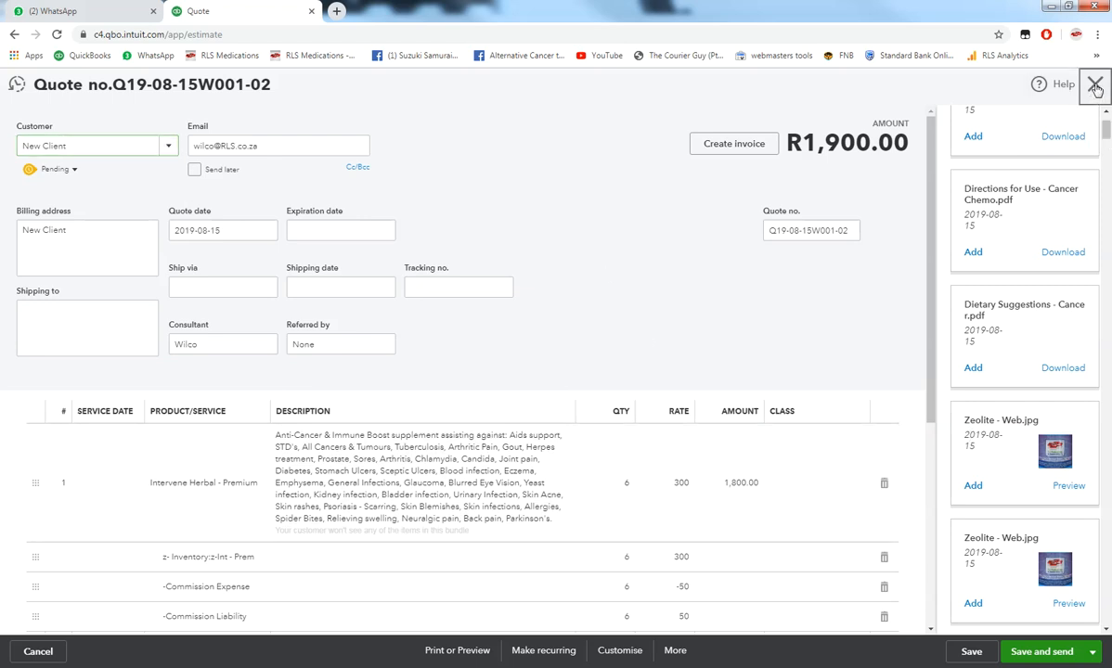